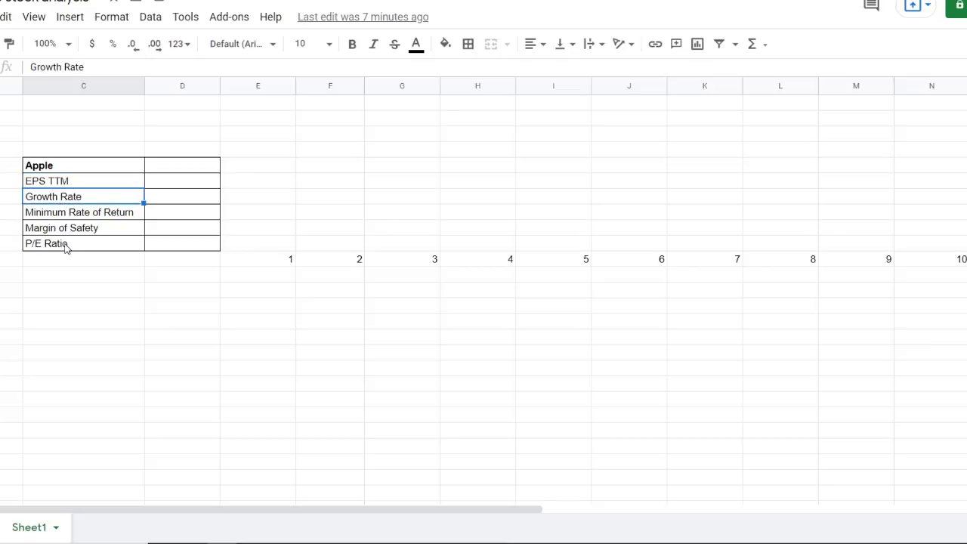
Switch to Yahoo Finance, search for Apple with "app" and open the AAPL summary page
{"action": "key", "text": "Up"}
{"action": "key", "text": "Right"}
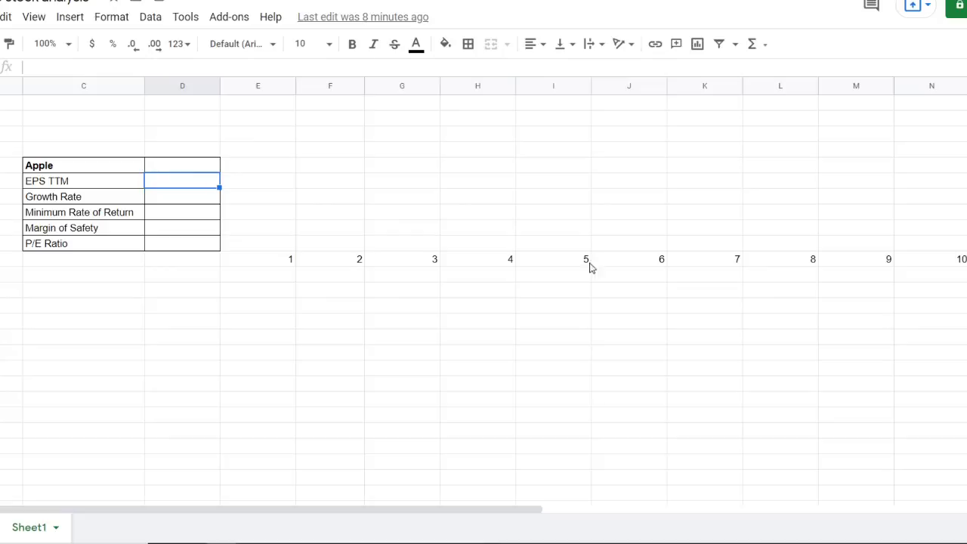
{"action": "left_click", "coordinate": [380, 1]}
{"action": "left_click", "coordinate": [373, 9]}
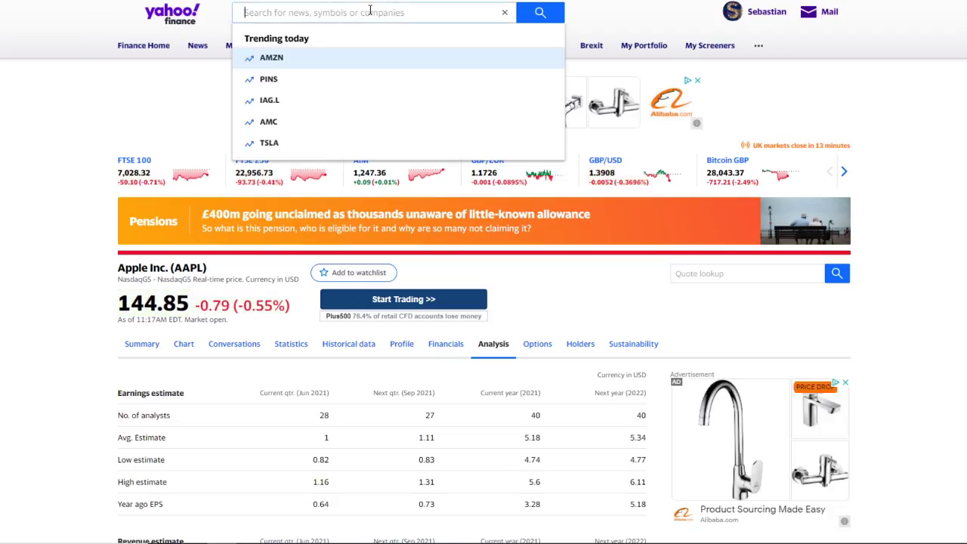
{"action": "type", "text": "app"}
{"action": "left_click", "coordinate": [343, 79]}
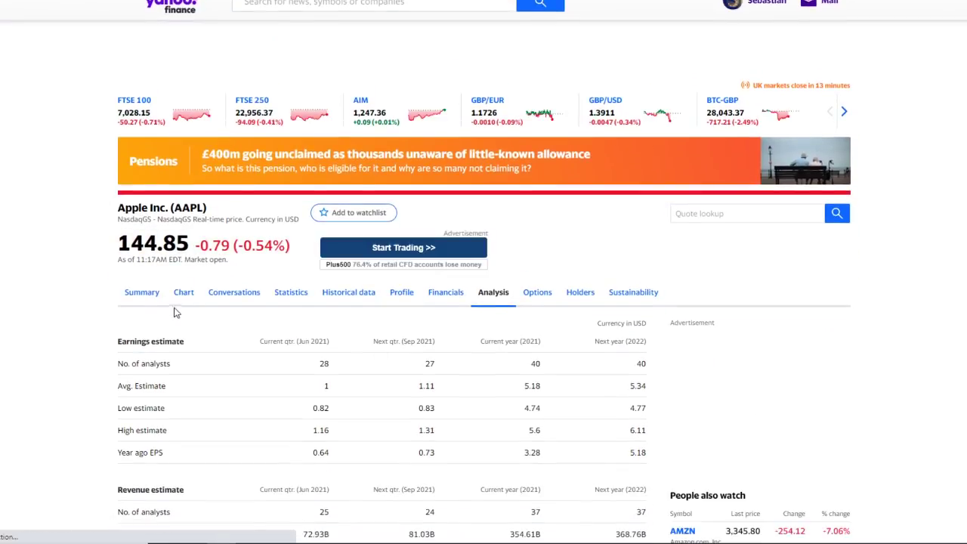
{"action": "left_click", "coordinate": [142, 294]}
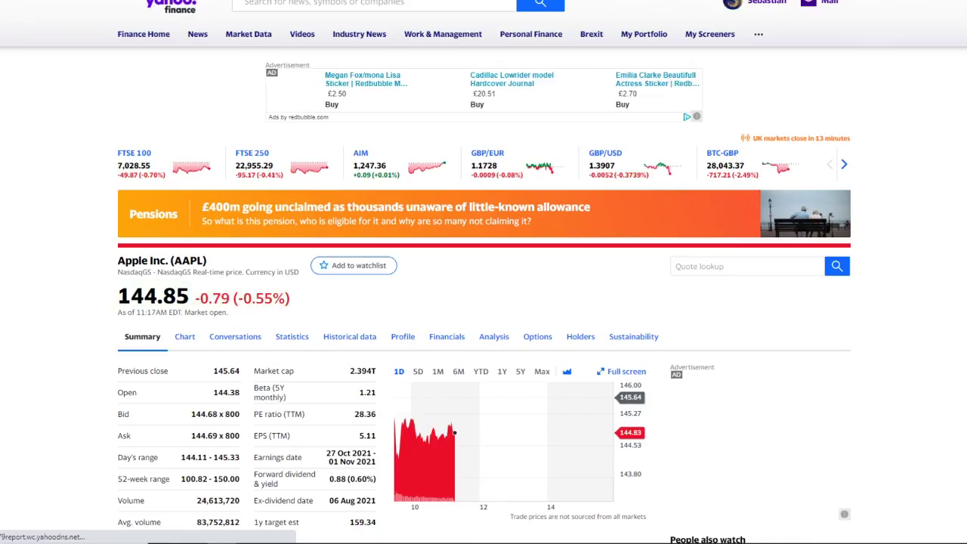
Return to the Google Sheets stock analysis and enter 5.11 as Apple's EPS TTM
{"action": "key", "text": "ctrl+Tab"}
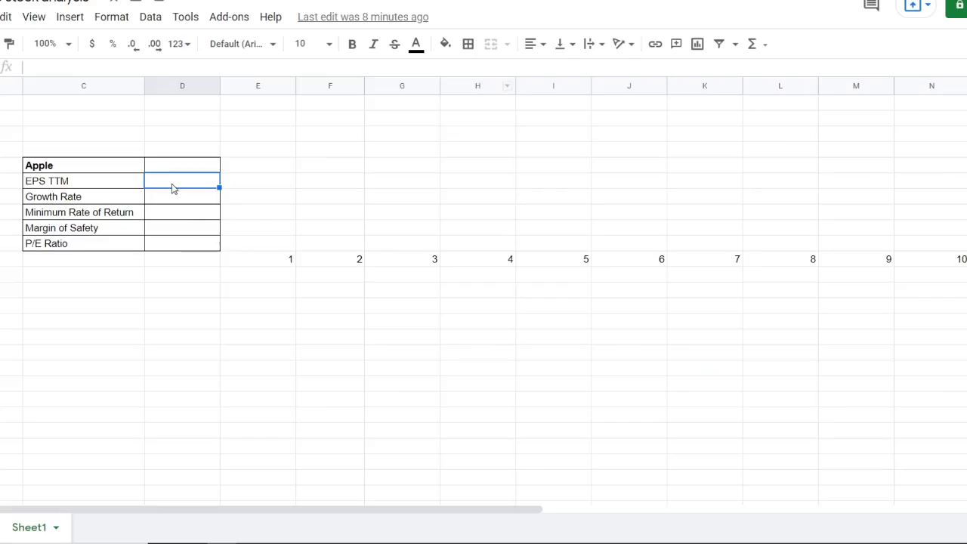
{"action": "type", "text": "5..1"}
{"action": "type", "text": "11"}
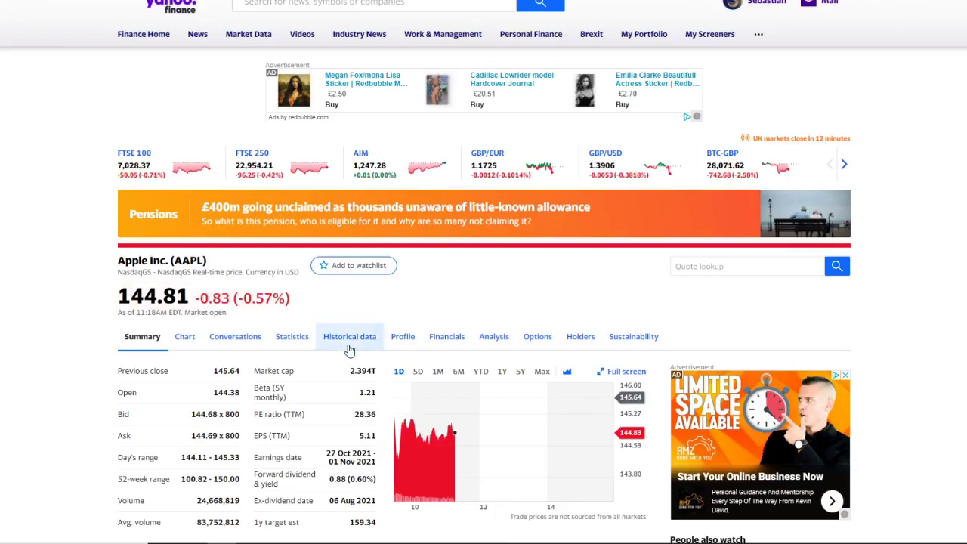
Open Apple's analysis page on Yahoo Finance and look up the AAPL growth estimate for the next 5 years (per annum)
{"action": "scroll", "coordinate": [349, 350], "scroll_direction": "down", "scroll_amount": 1}
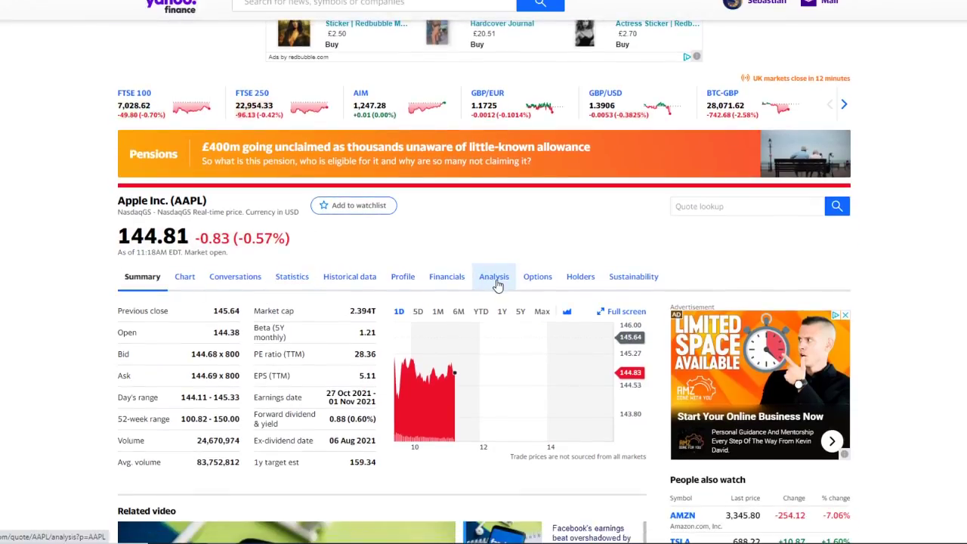
{"action": "left_click", "coordinate": [494, 276]}
{"action": "scroll", "coordinate": [303, 374], "scroll_direction": "down", "scroll_amount": 3}
{"action": "scroll", "coordinate": [302, 372], "scroll_direction": "down", "scroll_amount": 6}
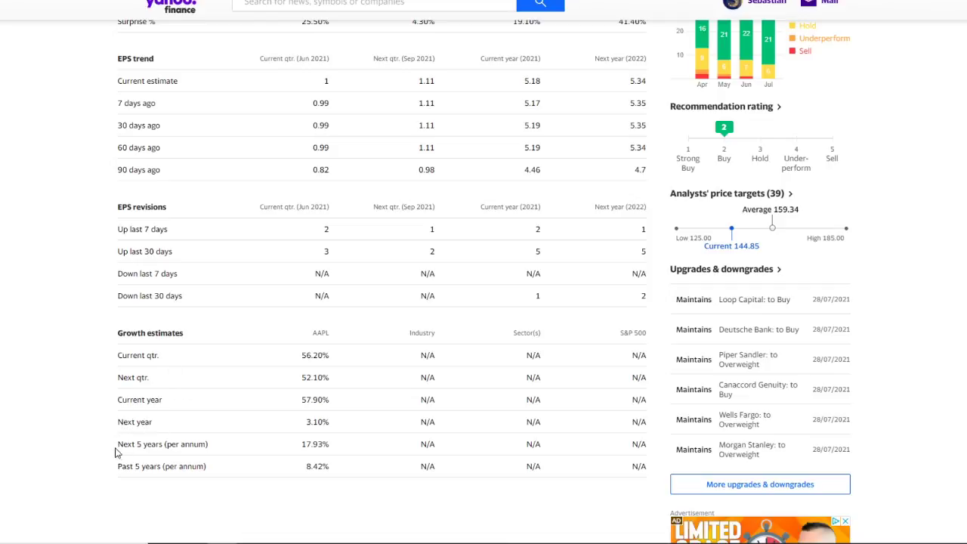
{"action": "left_click_drag", "start_coordinate": [118, 451], "coordinate": [174, 444]}
{"action": "left_click", "coordinate": [180, 446]}
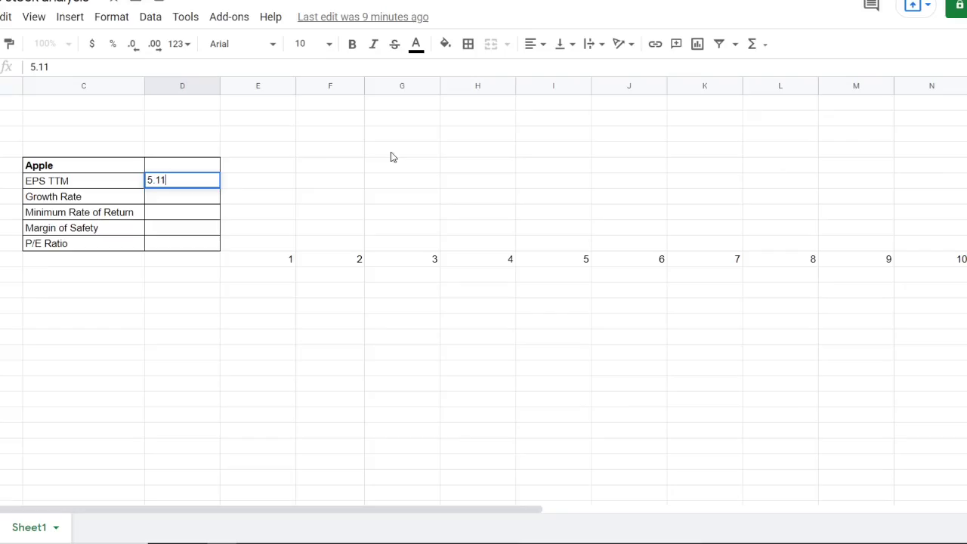
Enter 17.93 as Apple's Growth Rate in the Google Sheets table
{"action": "left_click", "coordinate": [190, 198]}
{"action": "type", "text": "17.93"}
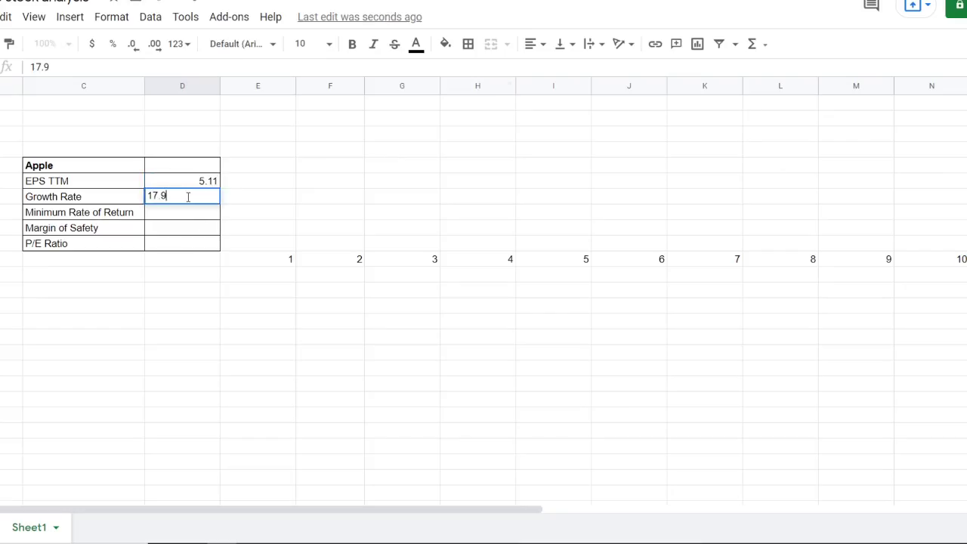
{"action": "left_click", "coordinate": [280, 216]}
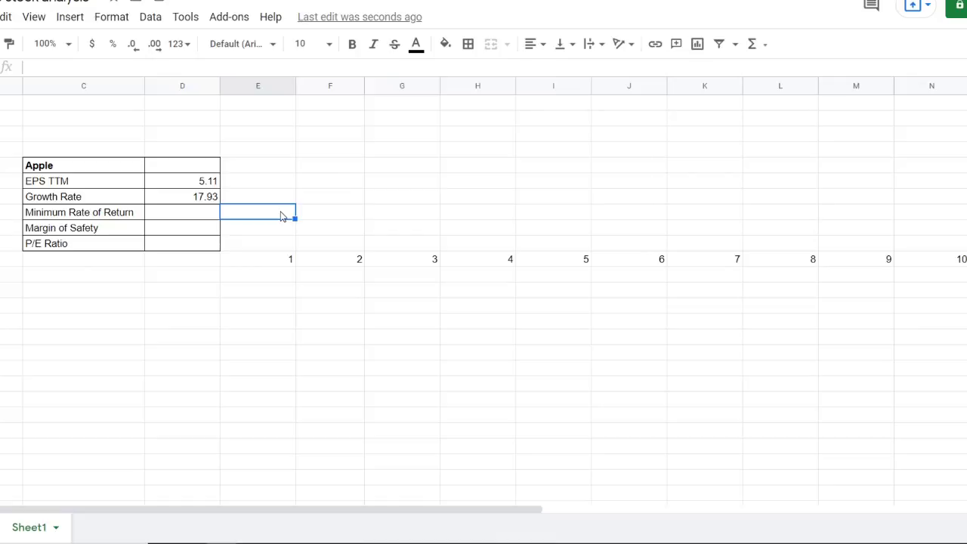
Enter 15 for the Minimum Rate of Return and 50 for the Margin of Safety
{"action": "left_click", "coordinate": [207, 219]}
{"action": "type", "text": "15"}
{"action": "left_click", "coordinate": [336, 201]}
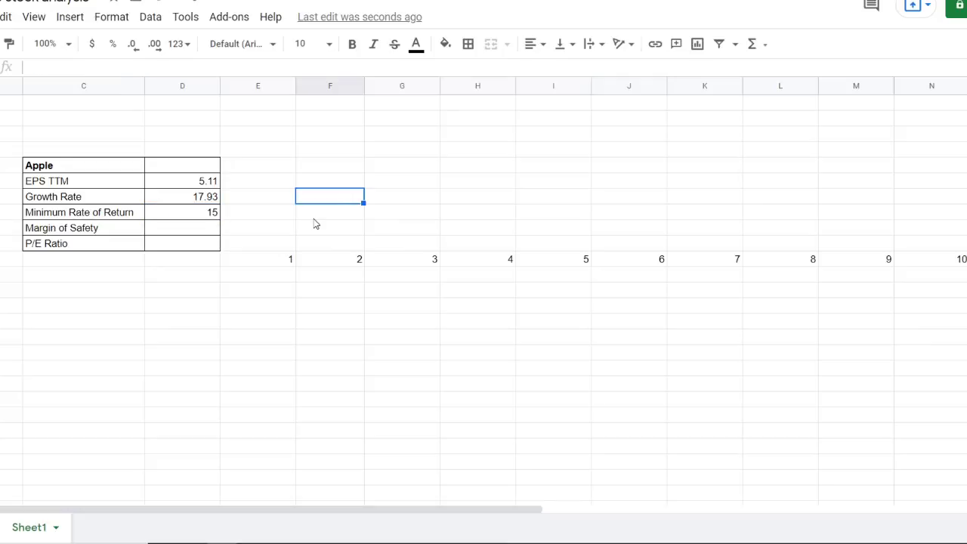
{"action": "left_click", "coordinate": [194, 228]}
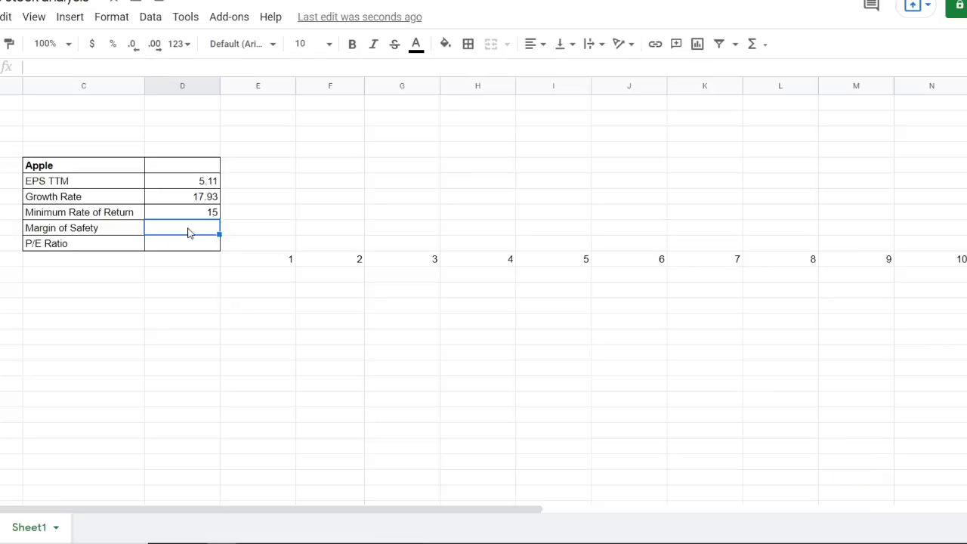
{"action": "type", "text": "50"}
{"action": "left_click", "coordinate": [330, 212]}
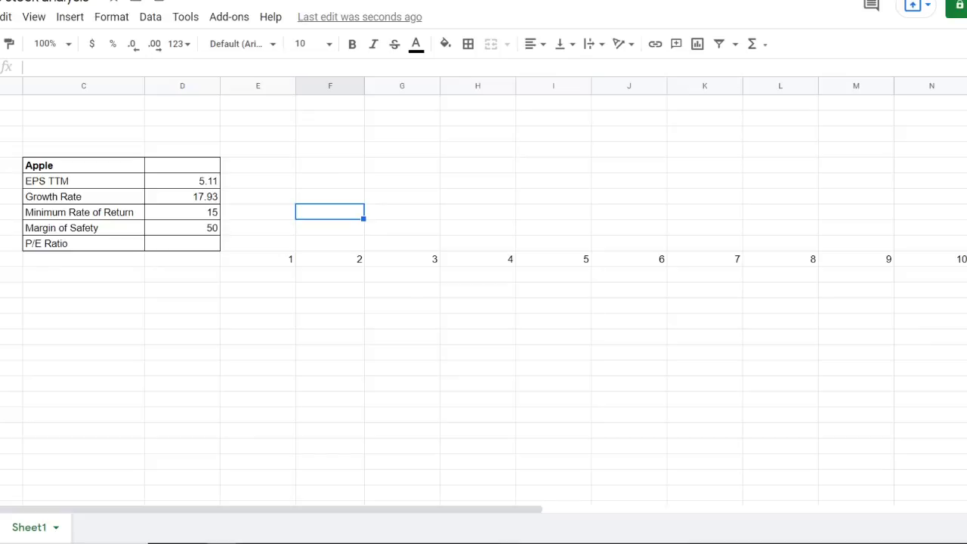
Switch to MSN Money, open the AAPL stock's analysis and view its price ratios
{"action": "left_click", "coordinate": [635, 1]}
{"action": "left_click", "coordinate": [793, 72]}
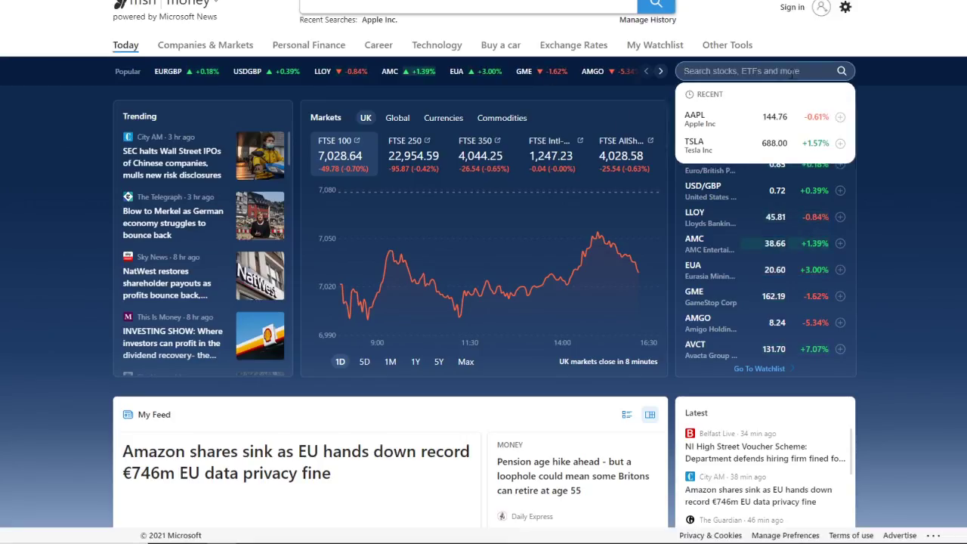
{"action": "left_click", "coordinate": [712, 122]}
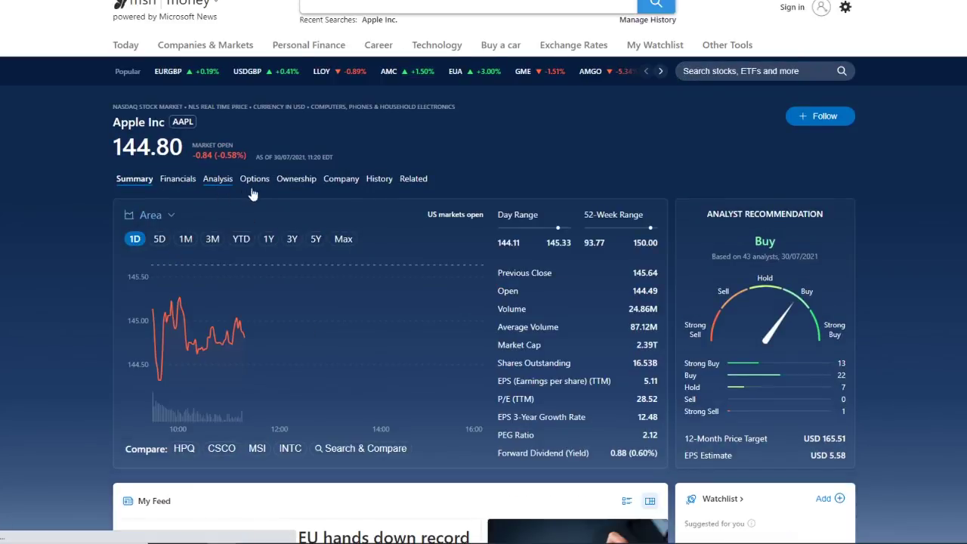
{"action": "left_click", "coordinate": [221, 186]}
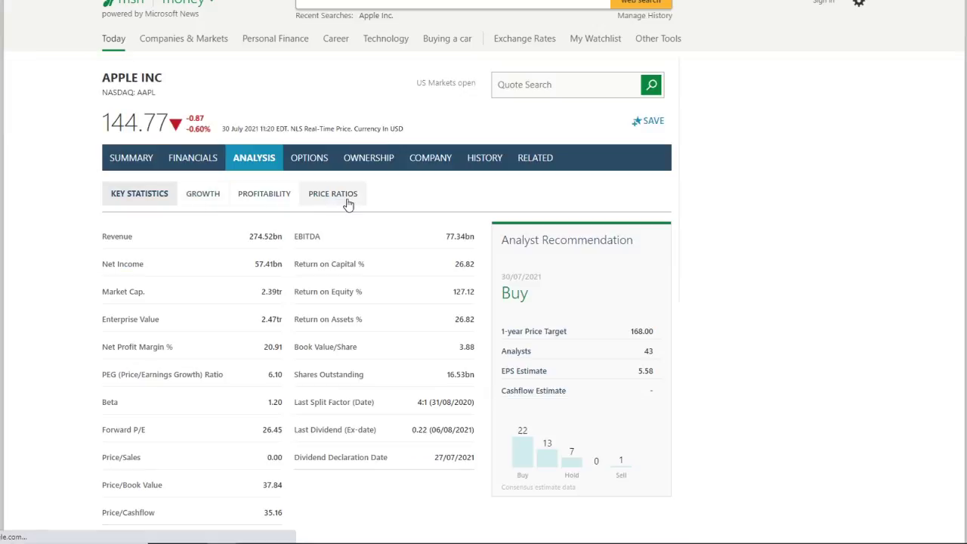
{"action": "left_click", "coordinate": [350, 205]}
{"action": "scroll", "coordinate": [501, 285], "scroll_direction": "down", "scroll_amount": 1}
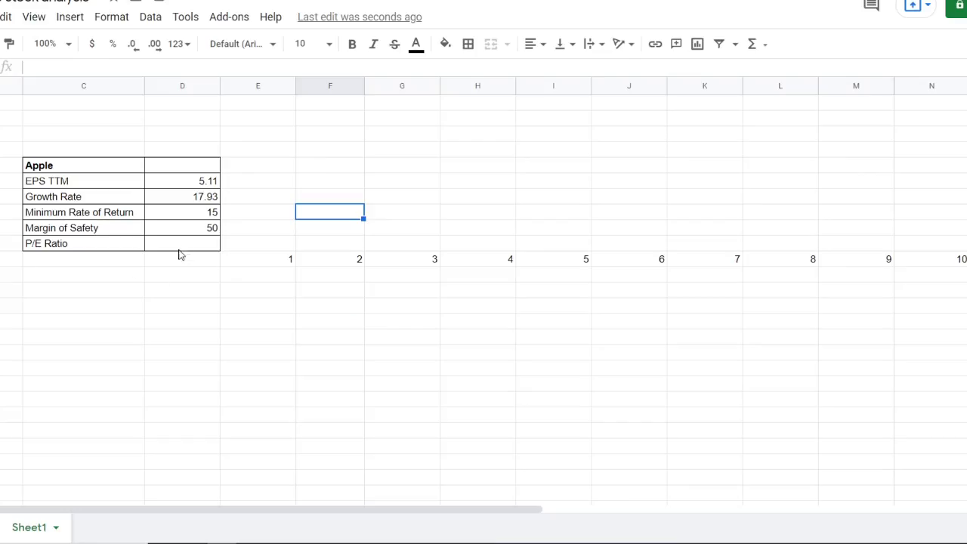
Calculate the P/E Ratio in the Google Sheets table with the formula =(34.28+13.57)/2
{"action": "left_click", "coordinate": [184, 245]}
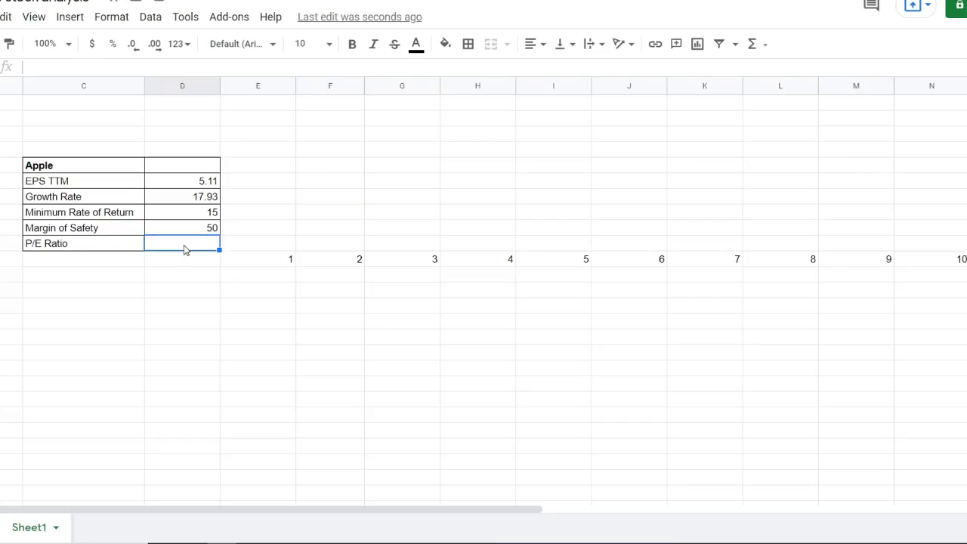
{"action": "type", "text": "34.28"}
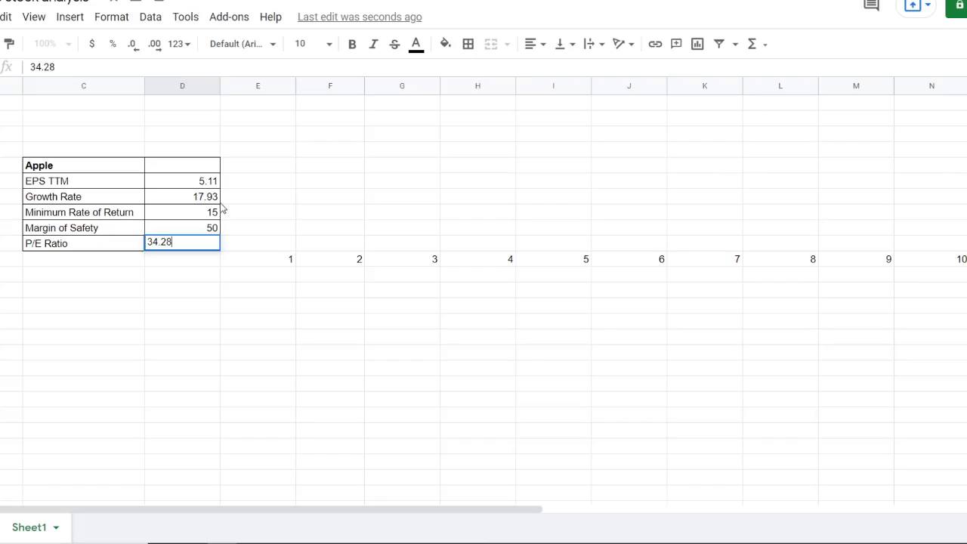
{"action": "key", "text": "Left"}
{"action": "key", "text": "Left"}
{"action": "key", "text": "Left"}
{"action": "key", "text": "Left"}
{"action": "key", "text": "Left"}
{"action": "type", "text": "=("}
{"action": "key", "text": "End"}
{"action": "type", "text": "+"}
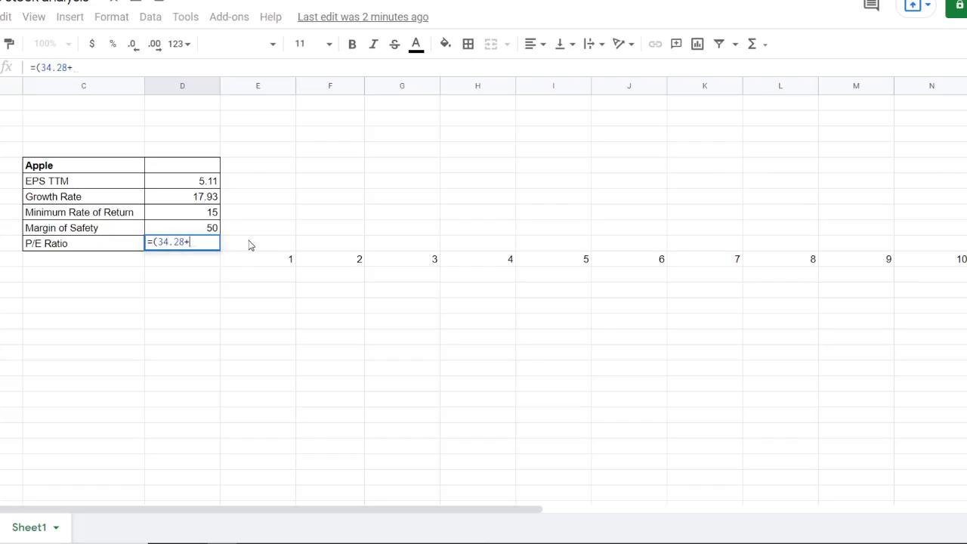
{"action": "type", "text": "13.57)/2"}
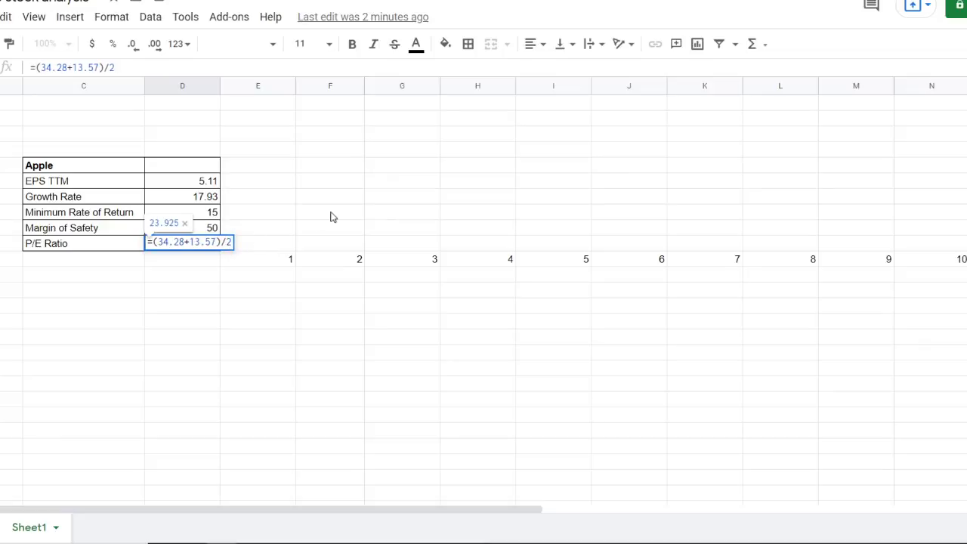
{"action": "key", "text": "Return"}
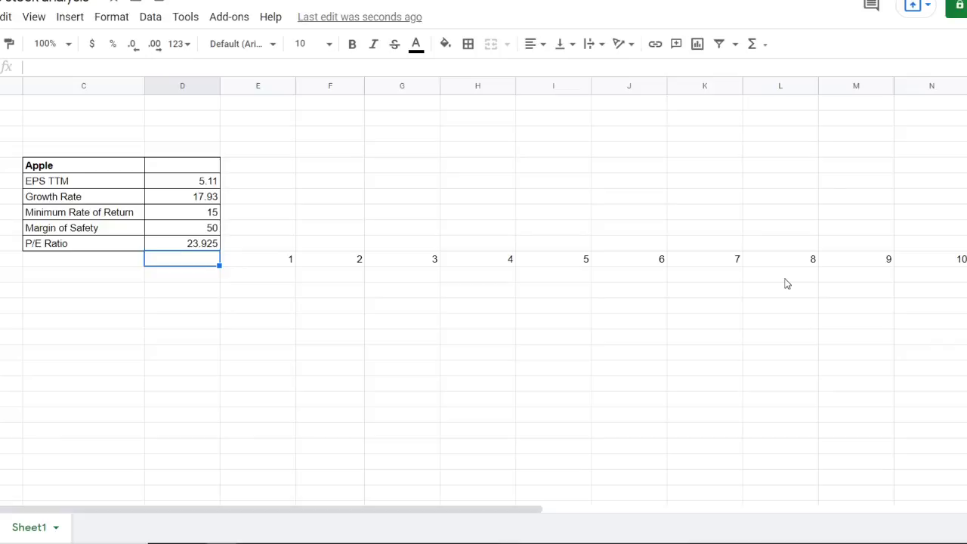
Copy the EPS TTM value into cell E12 below year 1
{"action": "key", "text": "Down"}
{"action": "key", "text": "Right"}
{"action": "scroll", "coordinate": [718, 276], "scroll_direction": "down", "scroll_amount": 1}
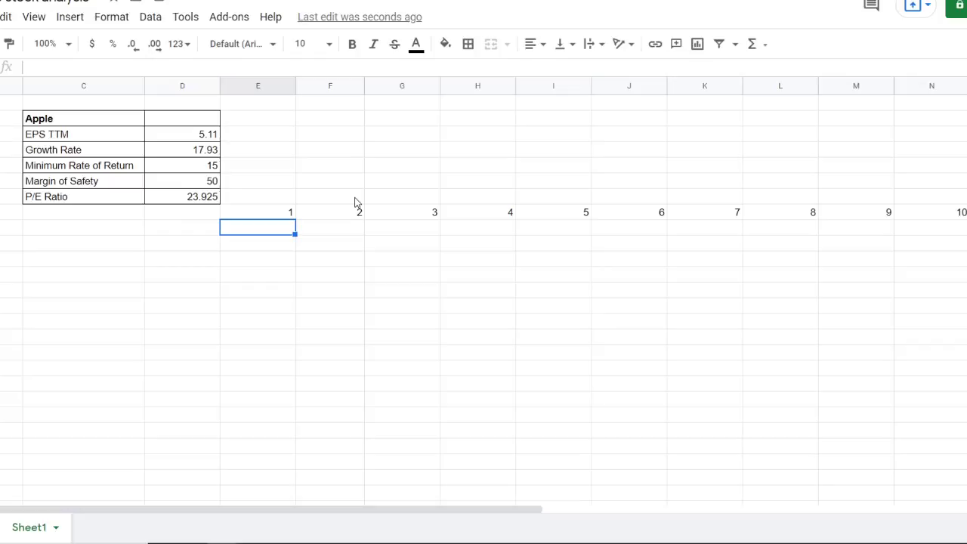
{"action": "left_click", "coordinate": [218, 138]}
{"action": "key", "text": "ctrl+c"}
{"action": "type", "text": "c"}
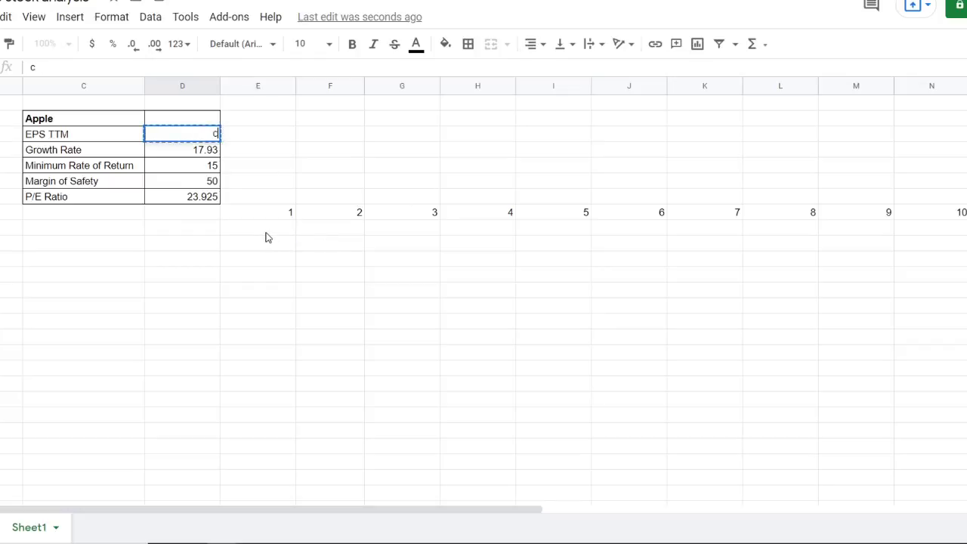
{"action": "left_click", "coordinate": [314, 151]}
{"action": "key", "text": "ctrl+z"}
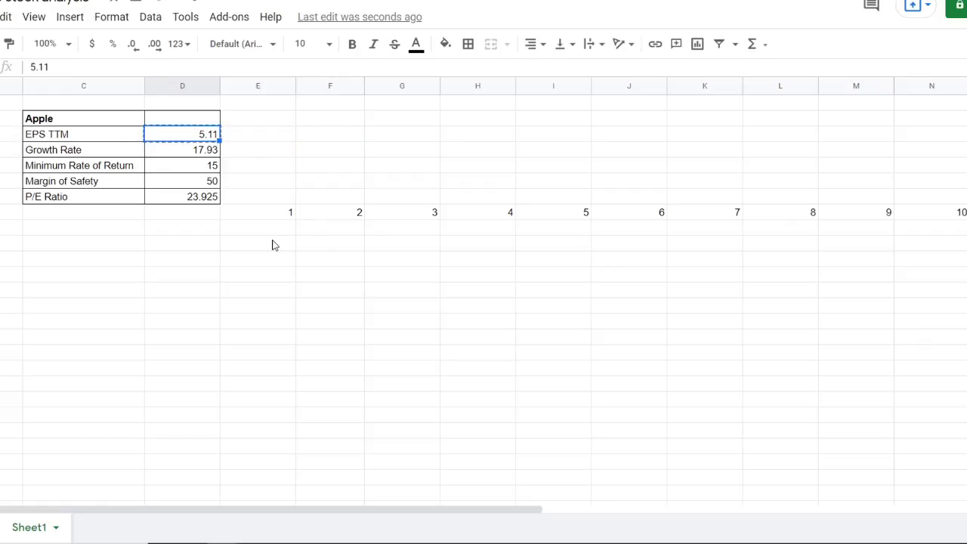
{"action": "left_click", "coordinate": [281, 235]}
{"action": "key", "text": "ctrl+v"}
{"action": "left_click", "coordinate": [401, 278]}
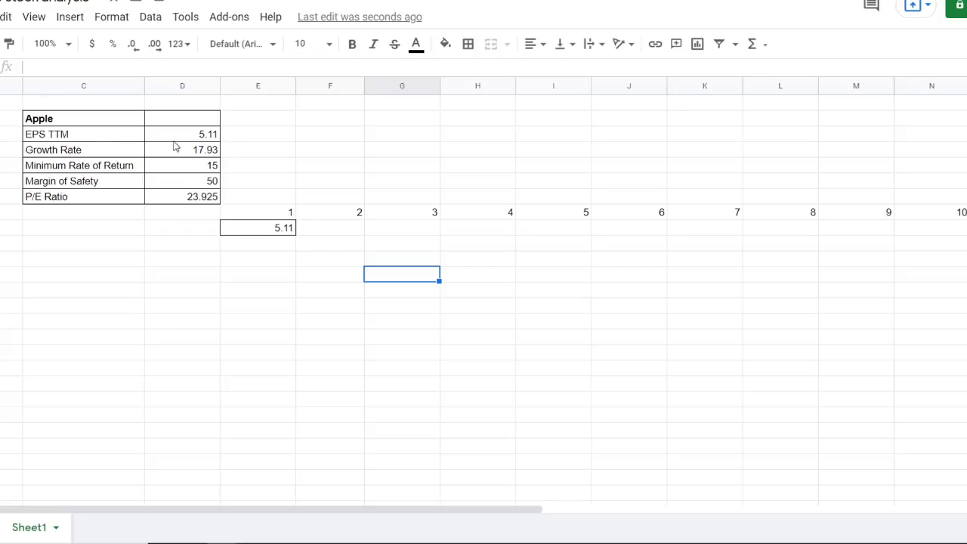
Enter the year 2 EPS formula =E12+(E12*D7) in cell F12
{"action": "left_click", "coordinate": [329, 227]}
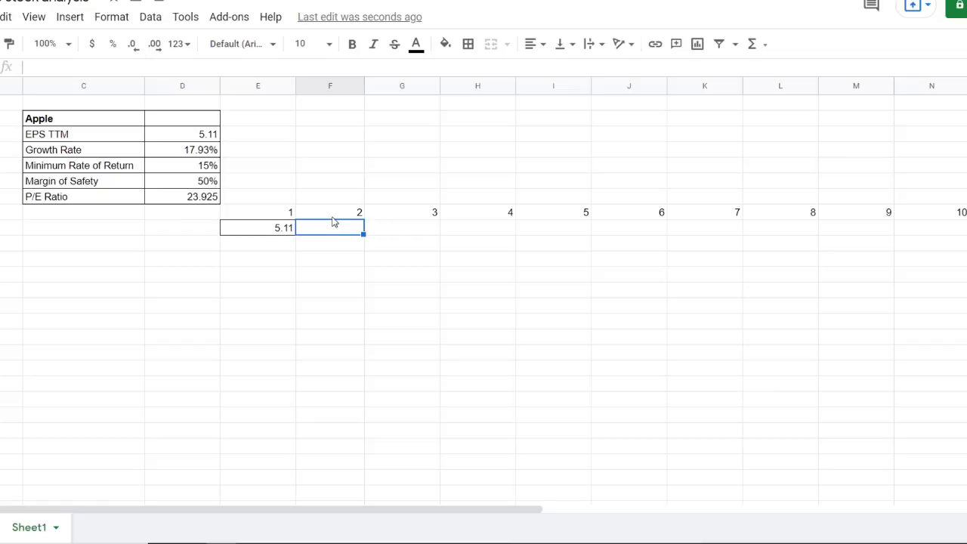
{"action": "type", "text": "="}
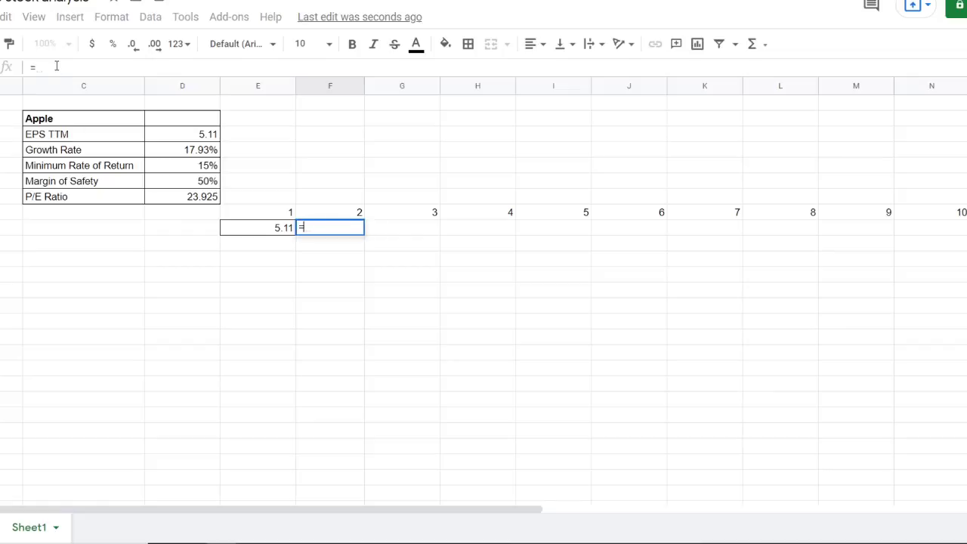
{"action": "left_click", "coordinate": [278, 229]}
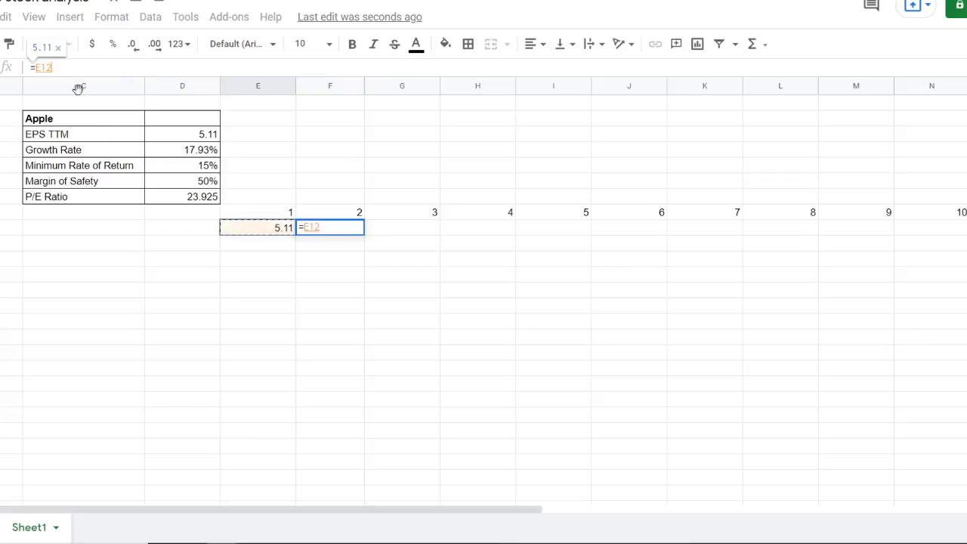
{"action": "type", "text": "+("}
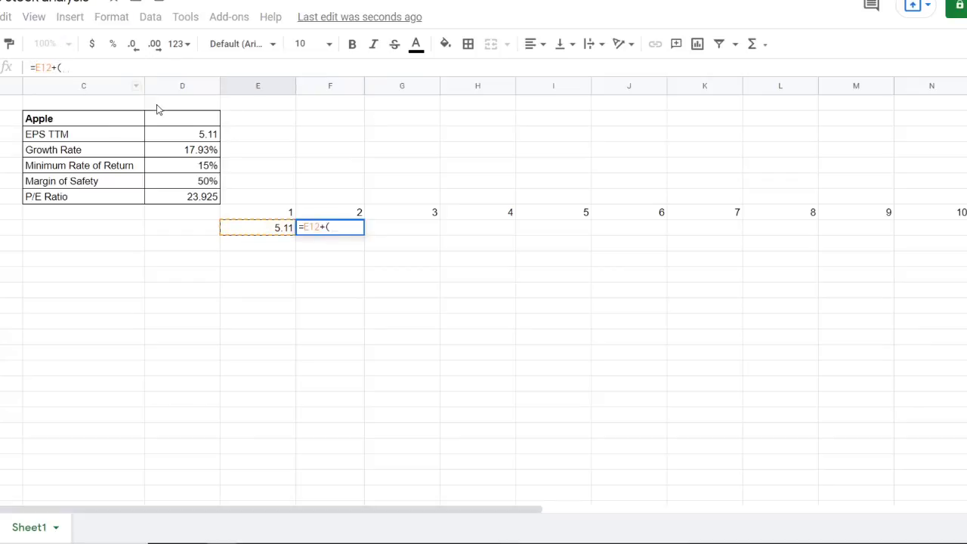
{"action": "left_click", "coordinate": [272, 228]}
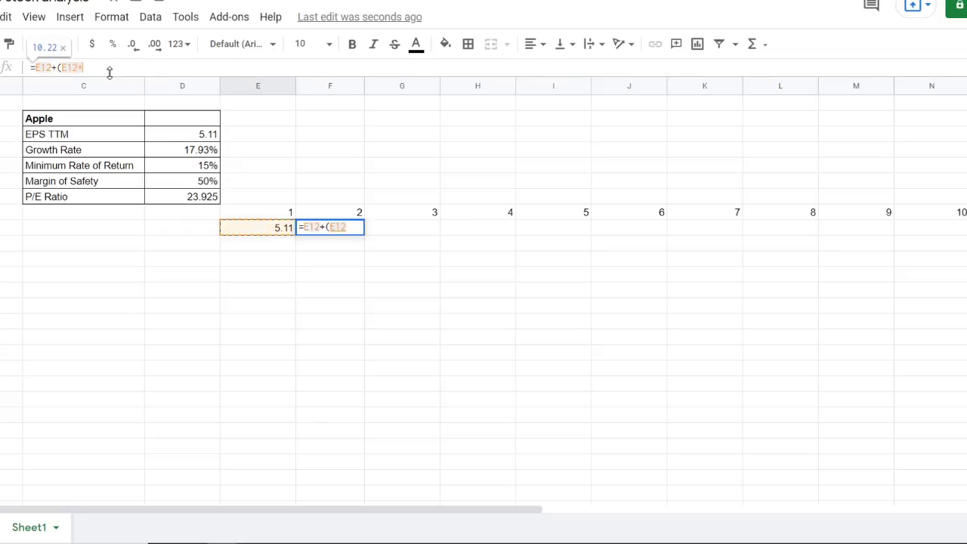
{"action": "type", "text": "*"}
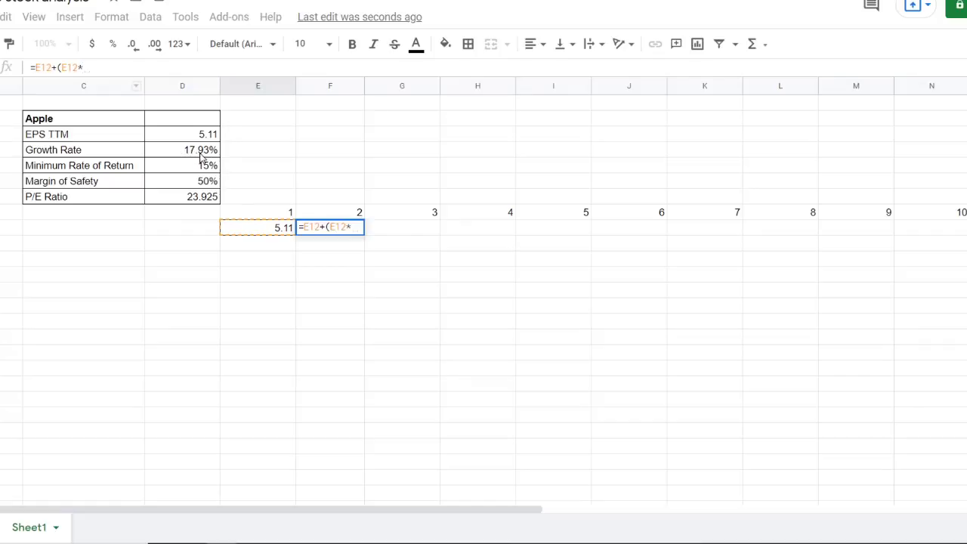
{"action": "left_click", "coordinate": [196, 154]}
{"action": "type", "text": ")"}
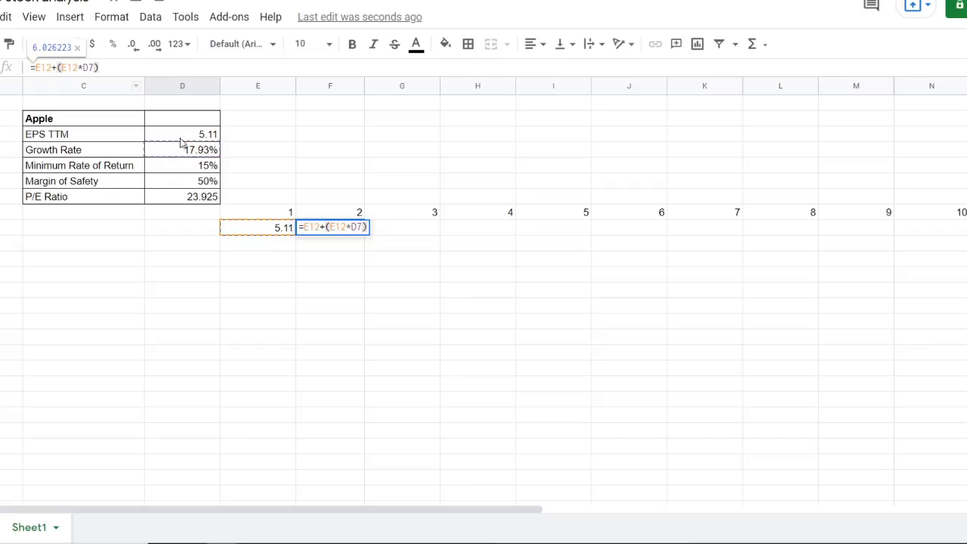
Make the growth rate reference in the year 2 formula absolute as $D$7 and commit the formula
{"action": "left_click", "coordinate": [88, 68]}
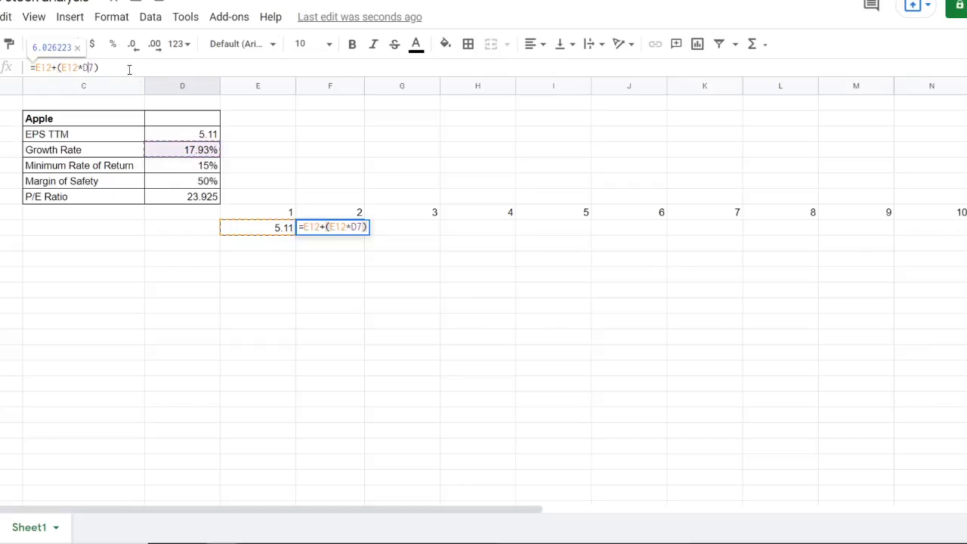
{"action": "type", "text": "$"}
{"action": "left_click", "coordinate": [85, 67]}
{"action": "type", "text": "$"}
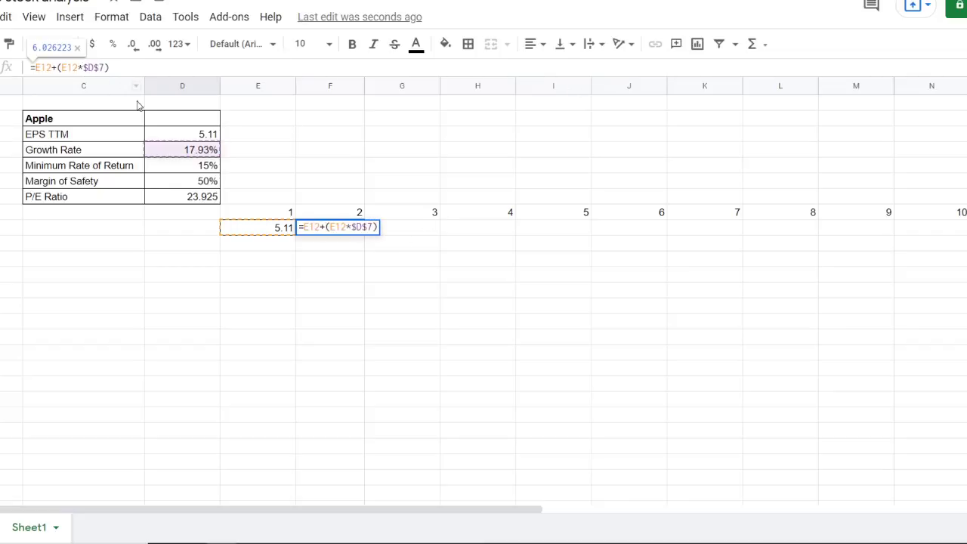
{"action": "key", "text": "End"}
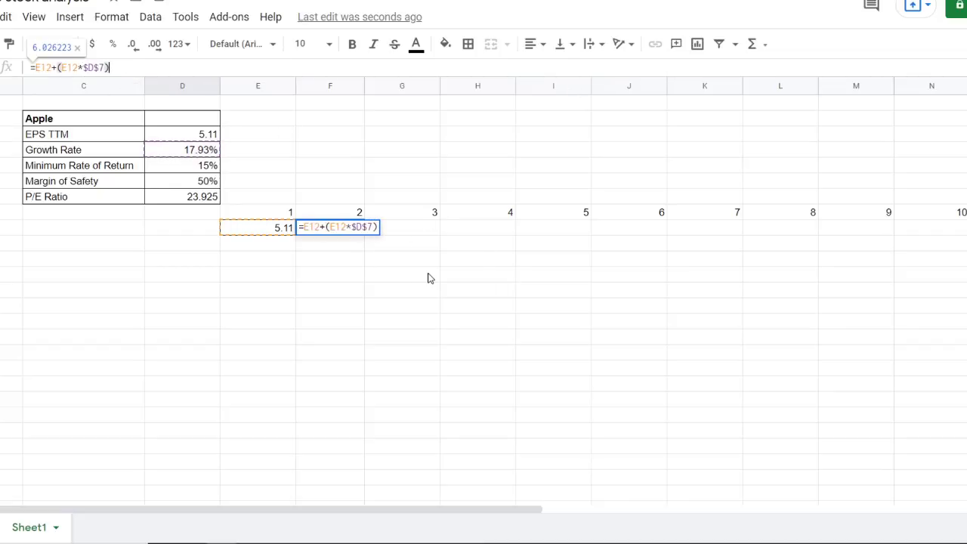
{"action": "key", "text": "Return"}
Fill the year 2 EPS formula across row 12 through year 10
{"action": "left_click", "coordinate": [352, 231]}
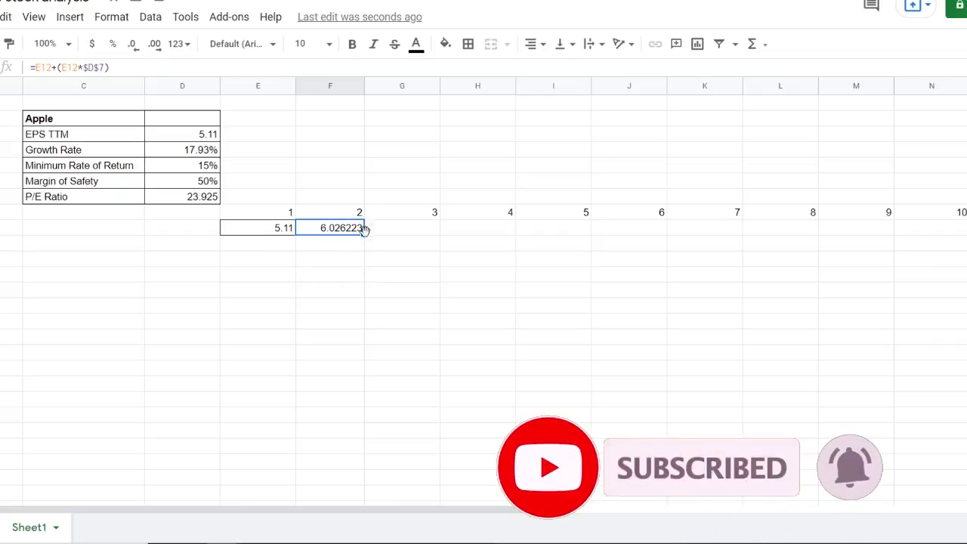
{"action": "left_click_drag", "start_coordinate": [363, 233], "coordinate": [960, 231]}
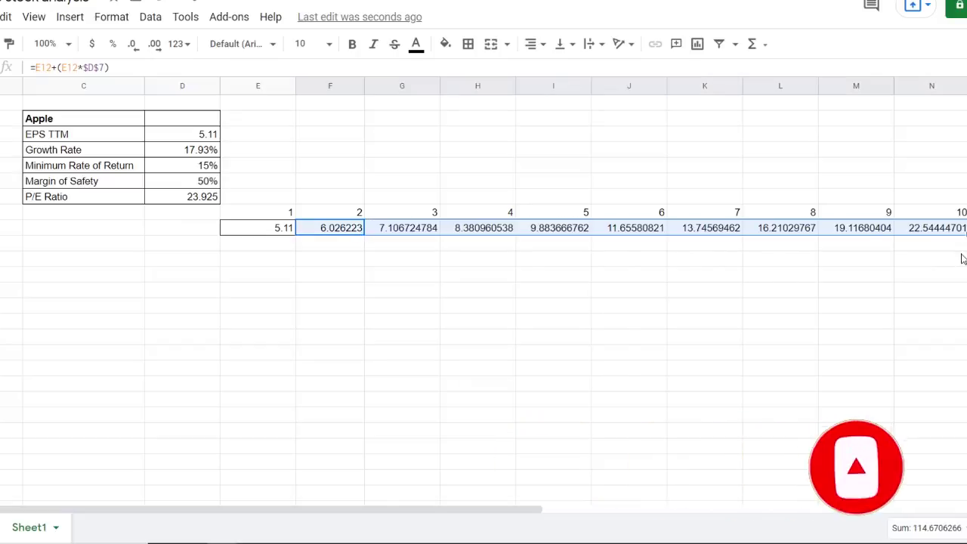
{"action": "left_click", "coordinate": [358, 266]}
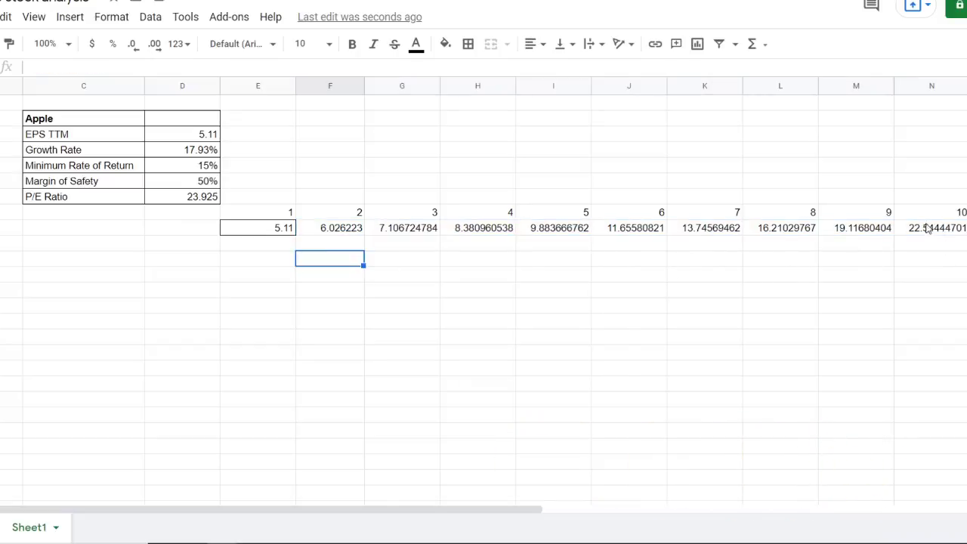
Calculate the year 10 stock price in cell N13 by multiplying the year 10 EPS in N12 by the P/E Ratio
{"action": "left_click", "coordinate": [928, 230]}
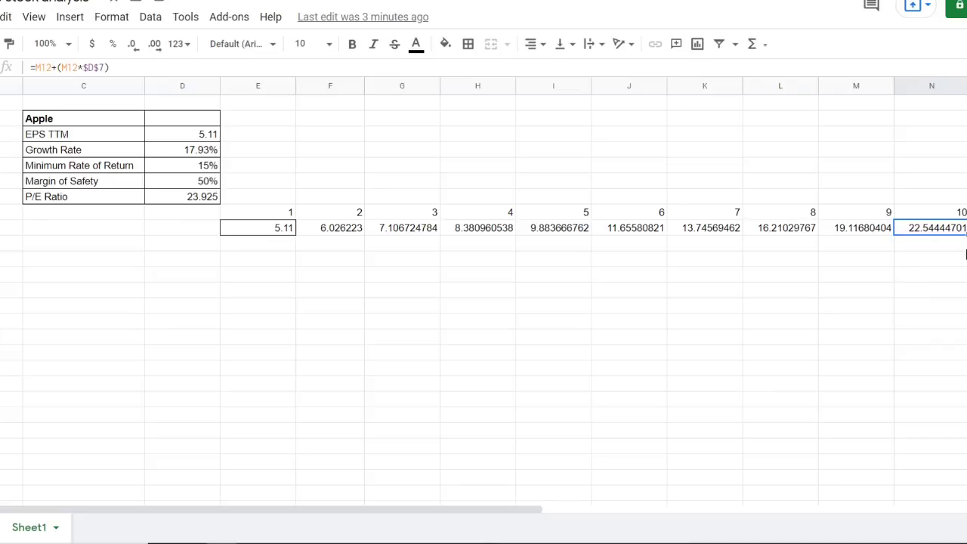
{"action": "left_click", "coordinate": [936, 252]}
{"action": "type", "text": "="}
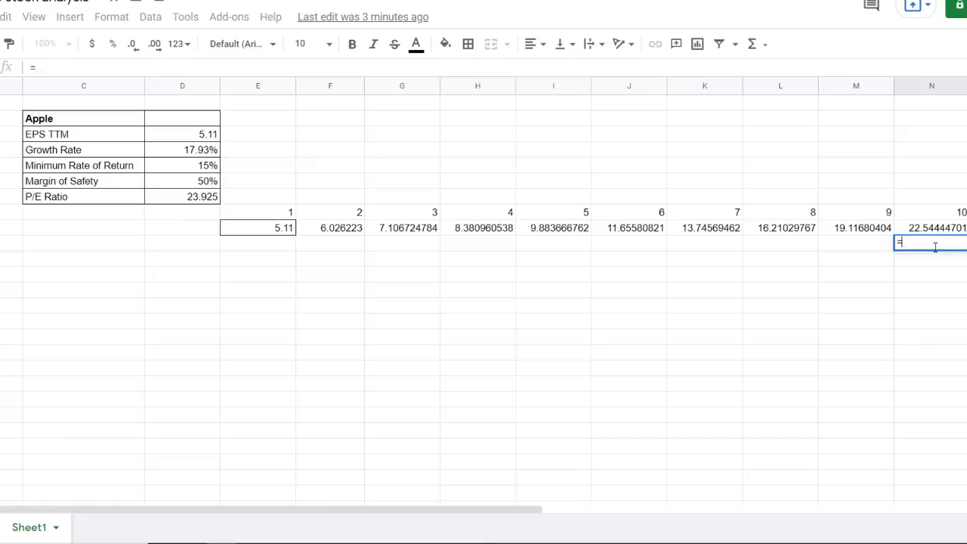
{"action": "left_click", "coordinate": [952, 228]}
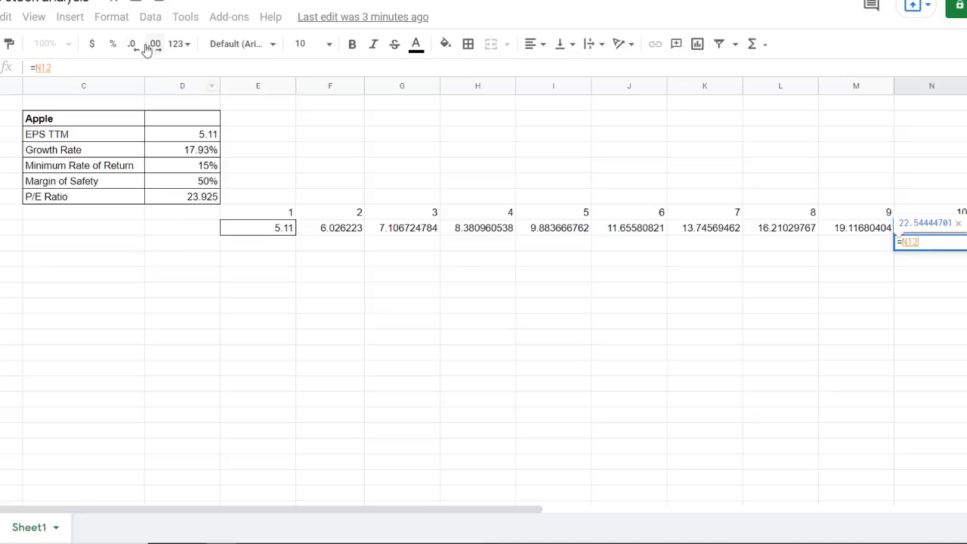
{"action": "left_click", "coordinate": [124, 65]}
{"action": "type", "text": "*"}
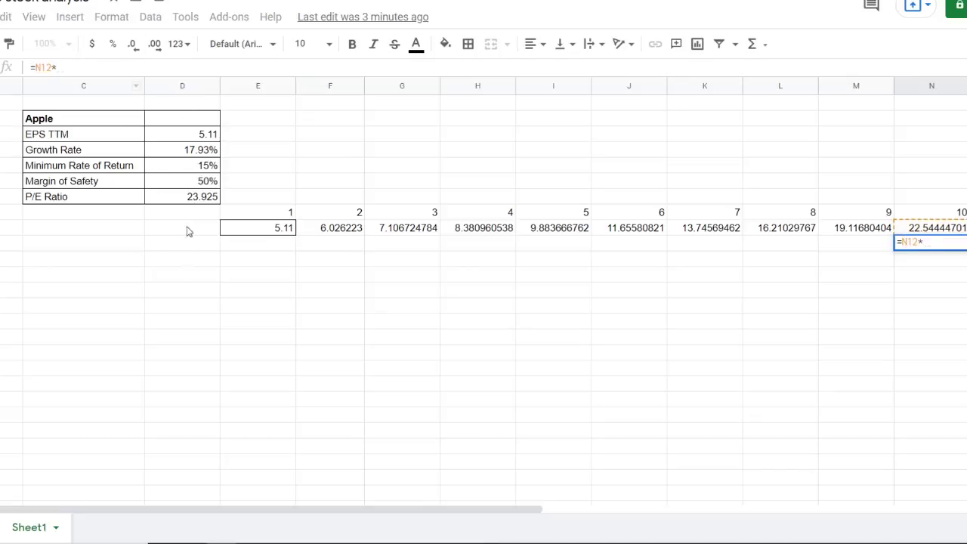
{"action": "left_click", "coordinate": [198, 200]}
{"action": "key", "text": "Return"}
{"action": "left_click", "coordinate": [856, 306]}
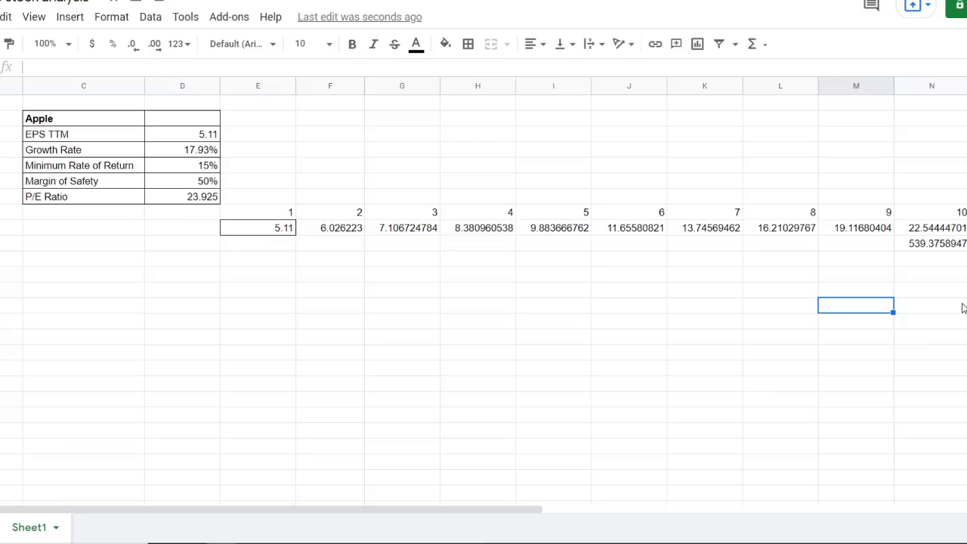
Discount the year 10 price to year 9 in cell M13 with the formula =N13/(1+$D$8)
{"action": "left_click", "coordinate": [942, 247]}
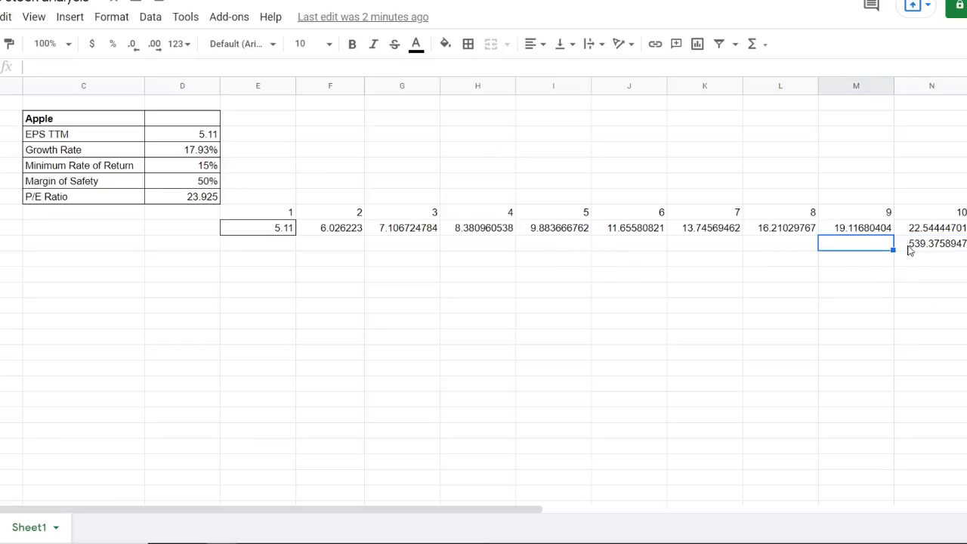
{"action": "type", "text": "="}
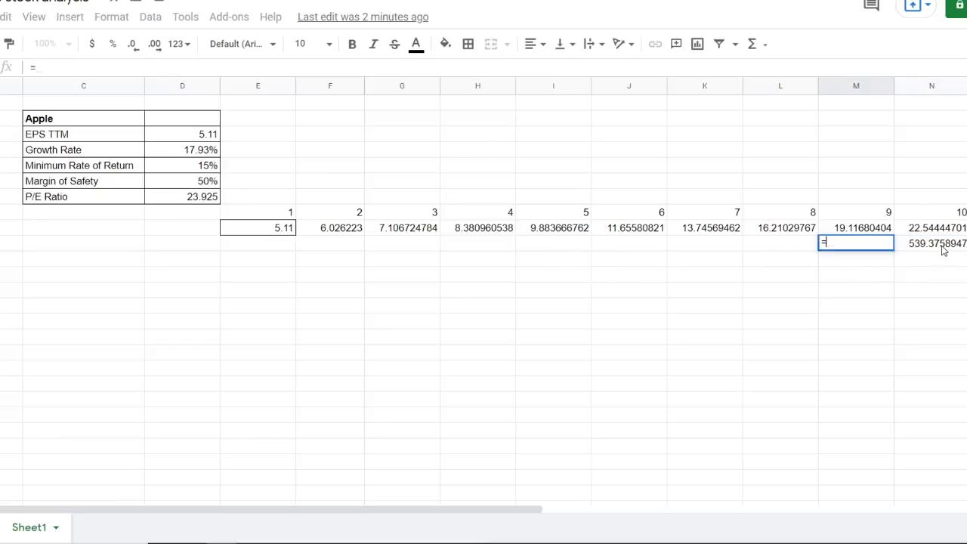
{"action": "left_click", "coordinate": [937, 246]}
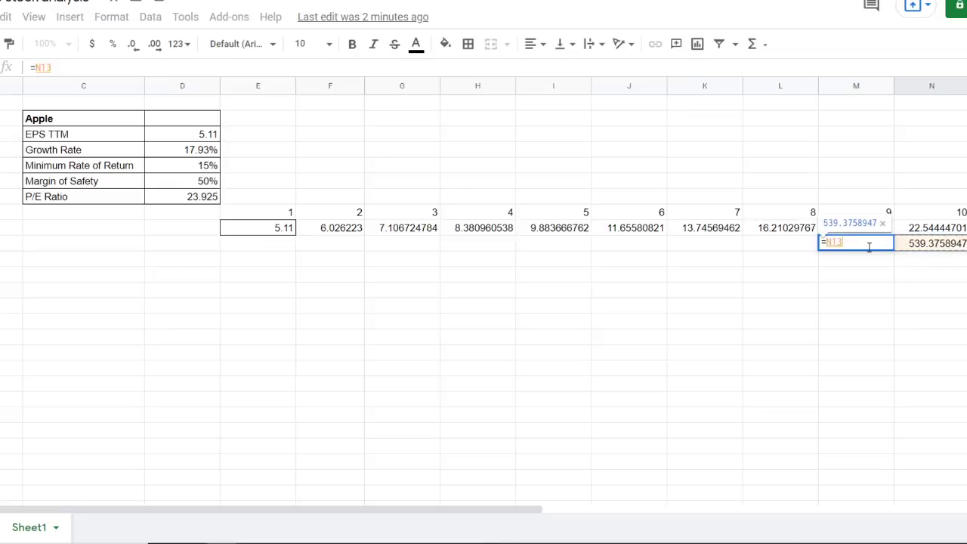
{"action": "type", "text": "/"}
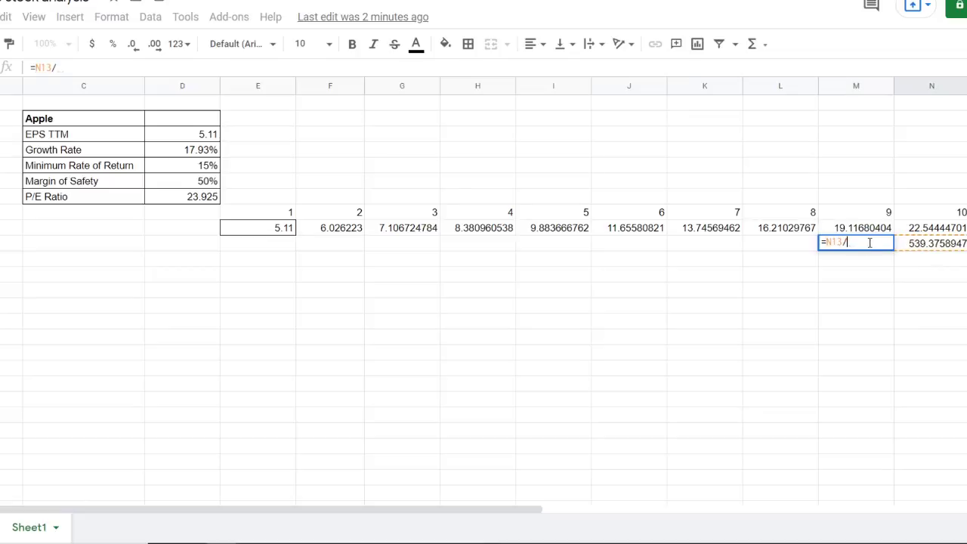
{"action": "type", "text": "(1+"}
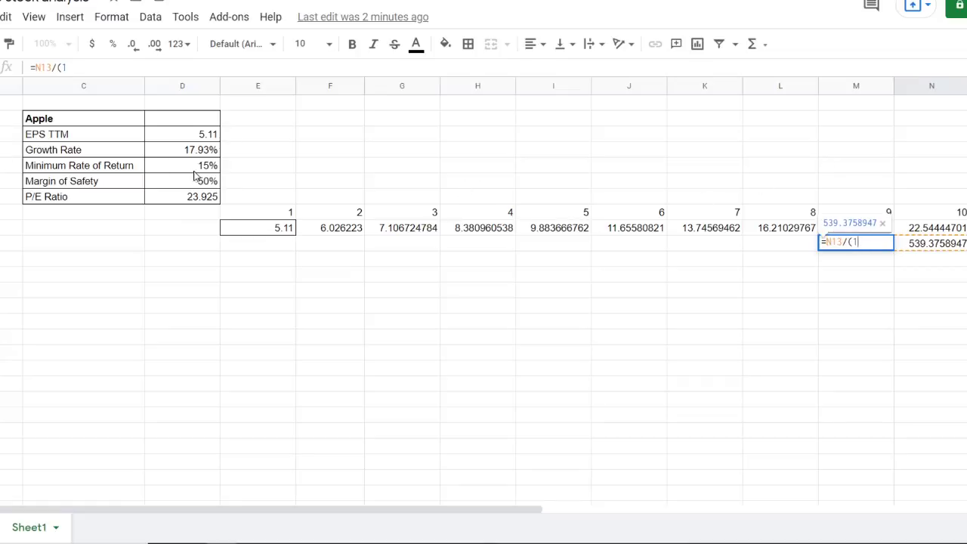
{"action": "left_click", "coordinate": [201, 169]}
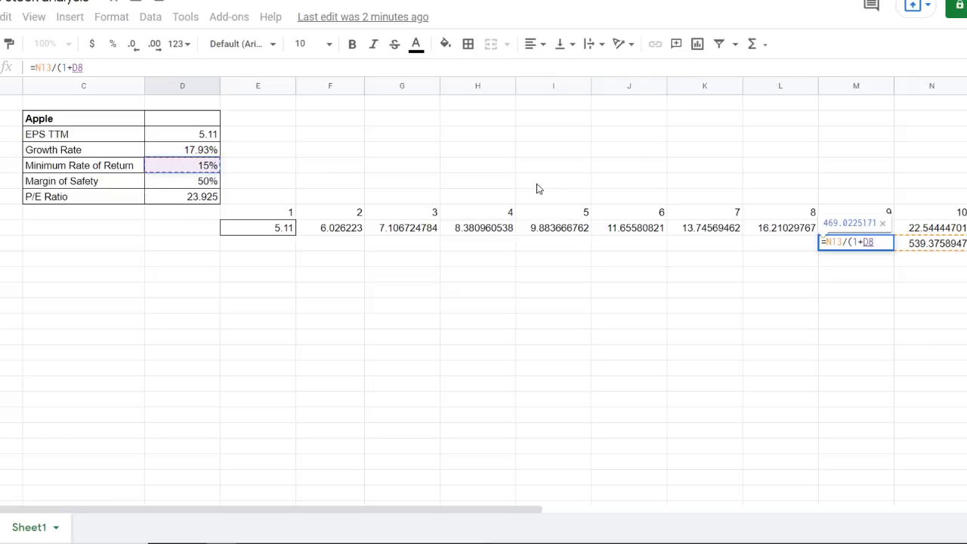
{"action": "key", "text": "F4"}
{"action": "key", "text": "F4"}
{"action": "type", "text": ")"}
{"action": "left_click", "coordinate": [866, 248]}
{"action": "type", "text": "$"}
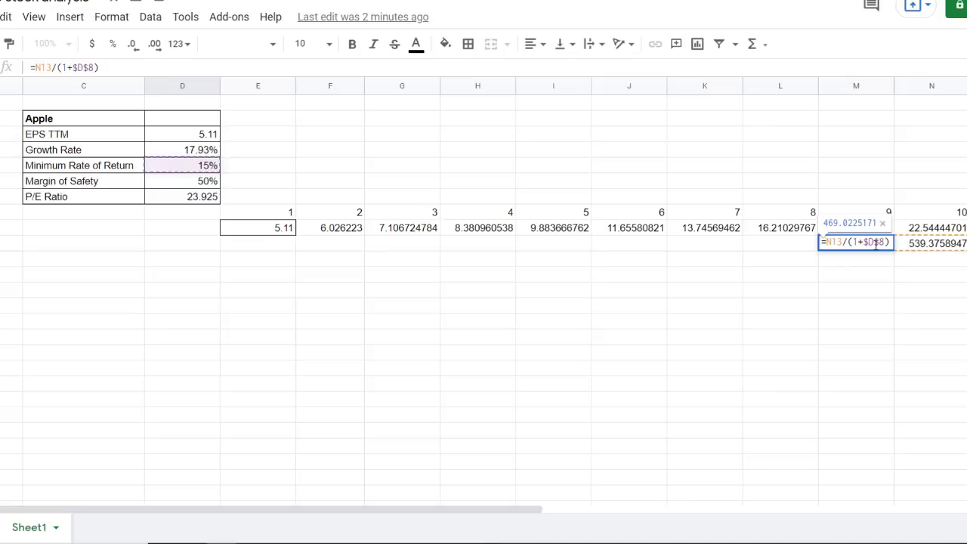
{"action": "key", "text": "Return"}
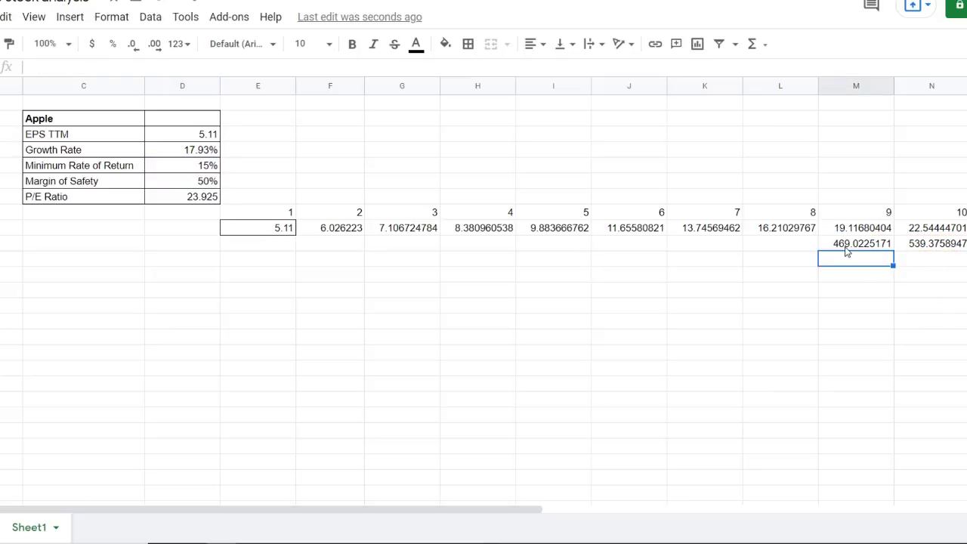
Fill the discounting formula from M13 back across row 13 to year 1 in cell E13
{"action": "left_click", "coordinate": [852, 246]}
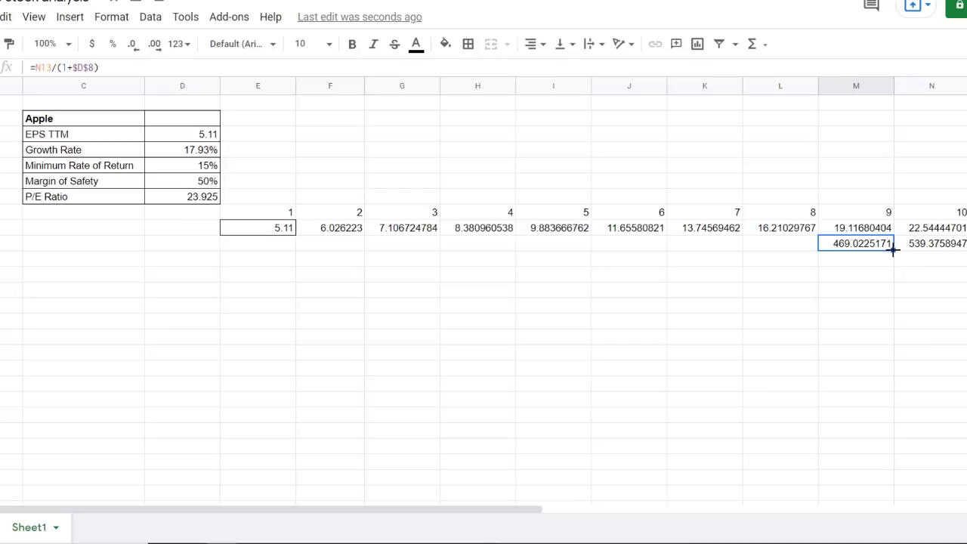
{"action": "left_click_drag", "start_coordinate": [893, 249], "coordinate": [260, 249]}
{"action": "left_click", "coordinate": [259, 263]}
Highlight the year 1 price in cell E13 with a light green fill
{"action": "left_click", "coordinate": [267, 250]}
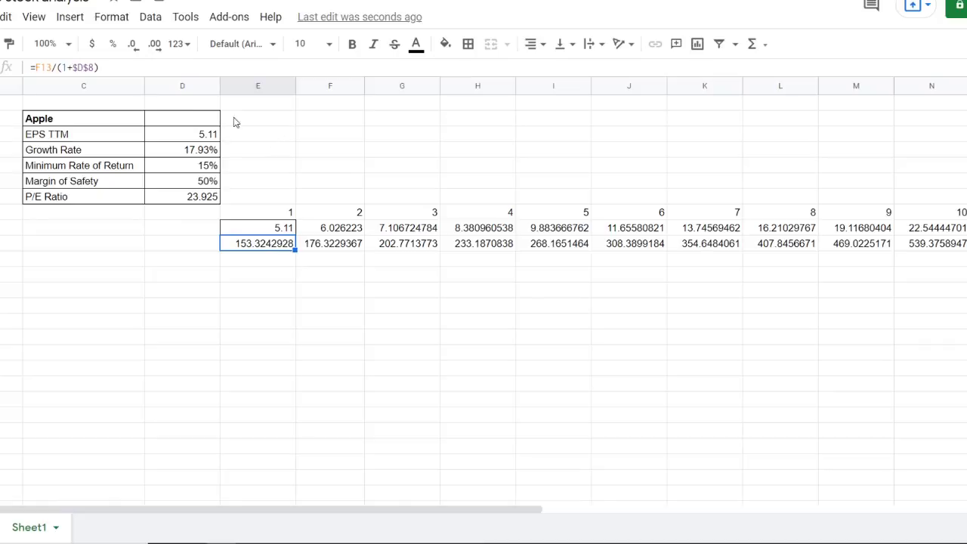
{"action": "left_click", "coordinate": [445, 45]}
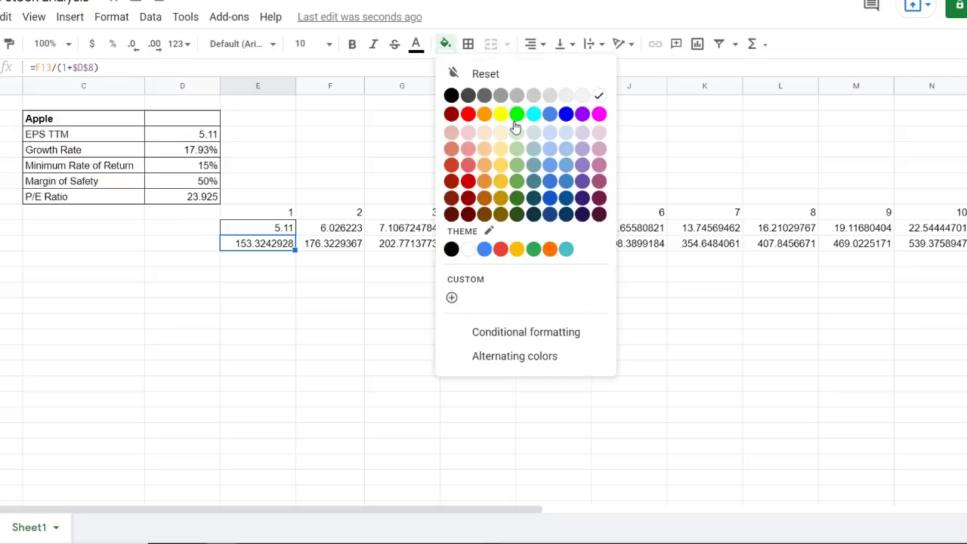
{"action": "left_click", "coordinate": [517, 149]}
{"action": "left_click", "coordinate": [295, 282]}
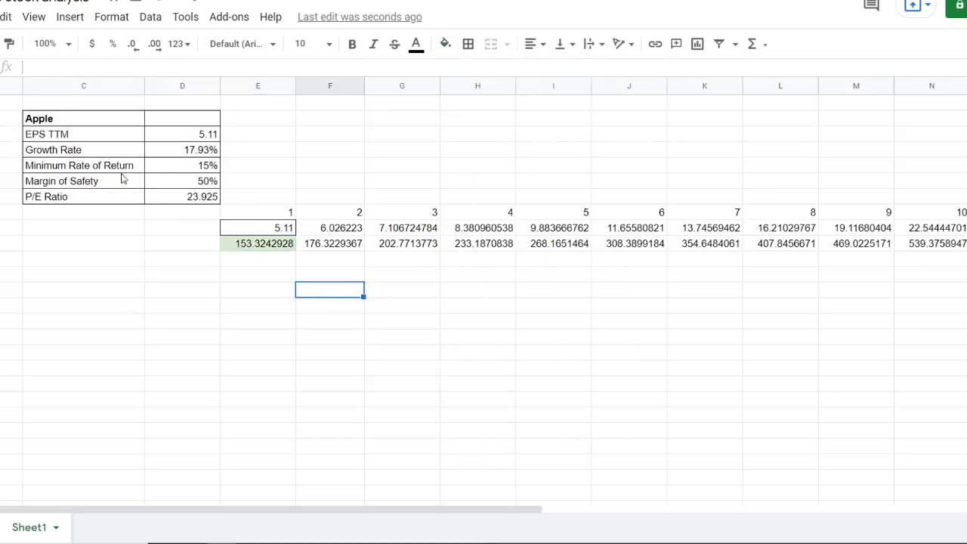
Apply the Margin of Safety to the year 1 price in cell E16 with the formula =E13*D9
{"action": "left_click", "coordinate": [255, 294]}
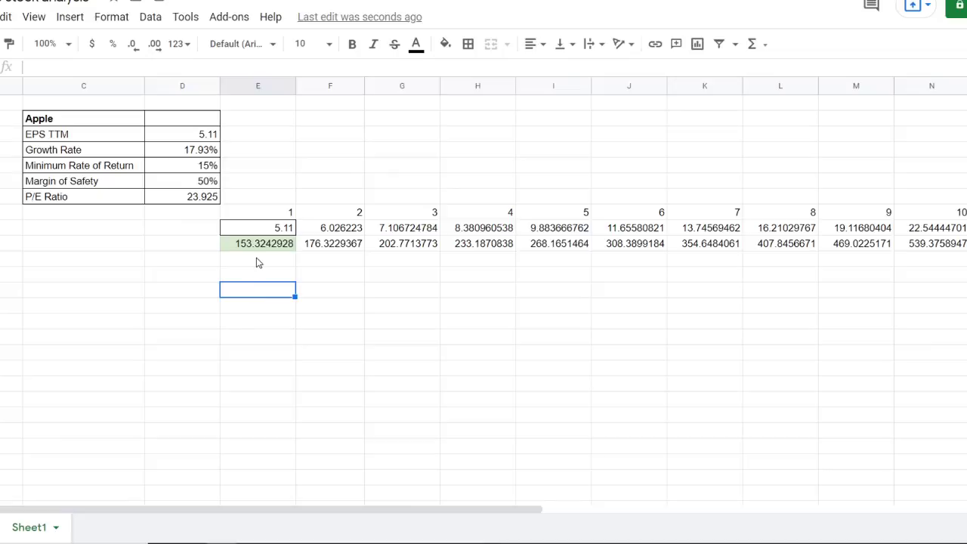
{"action": "type", "text": "="}
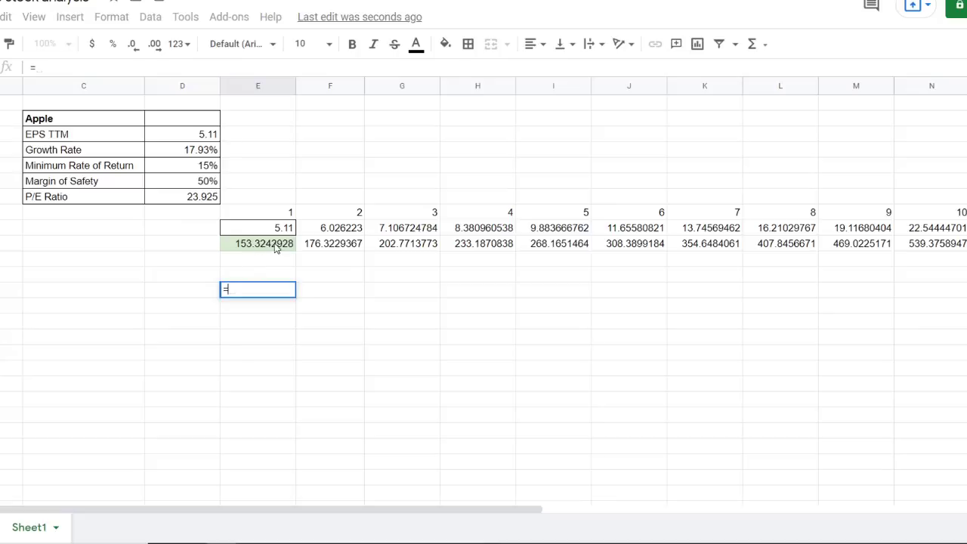
{"action": "left_click", "coordinate": [270, 248]}
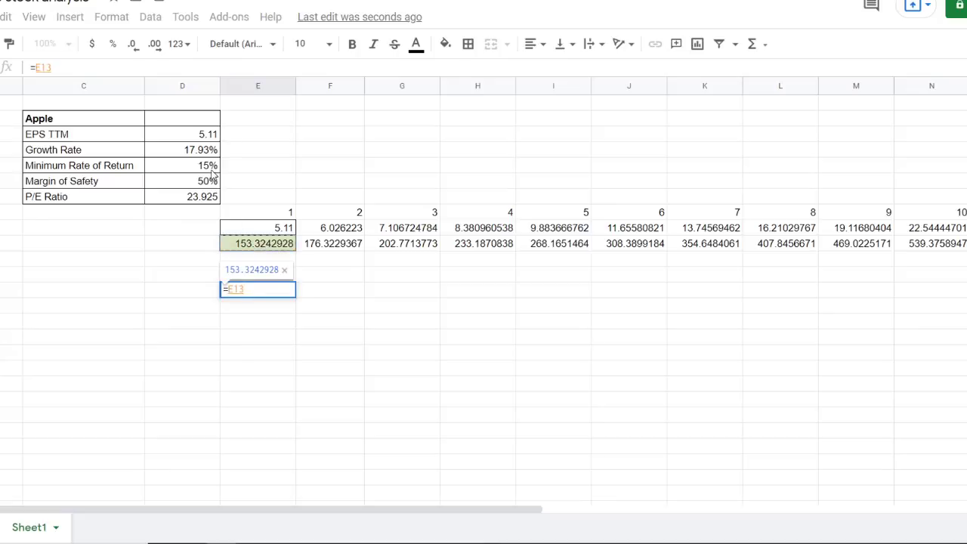
{"action": "type", "text": "*"}
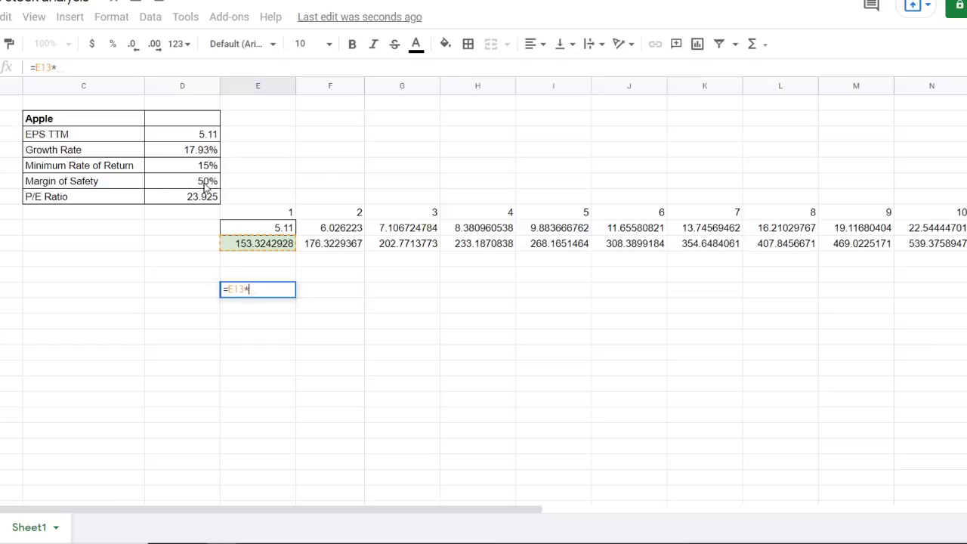
{"action": "left_click", "coordinate": [206, 187]}
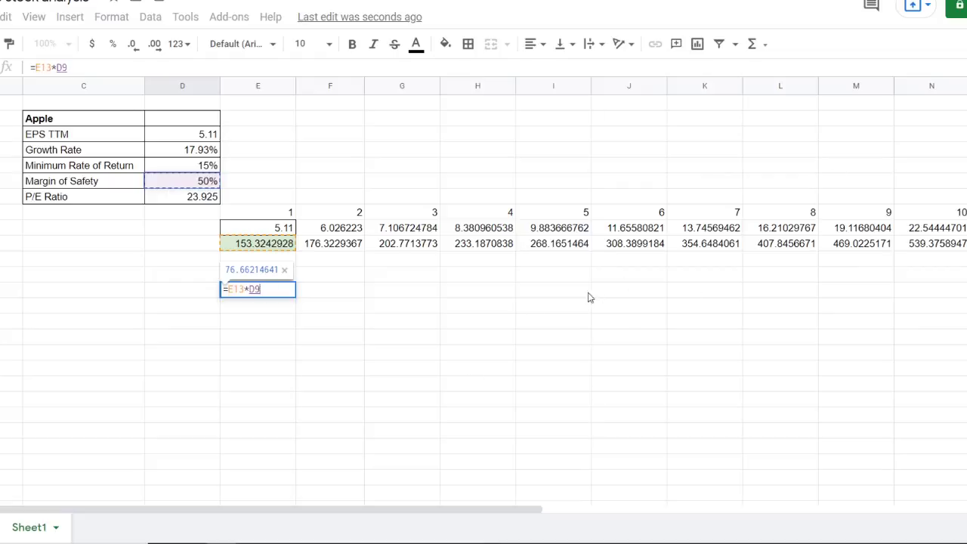
{"action": "key", "text": "Return"}
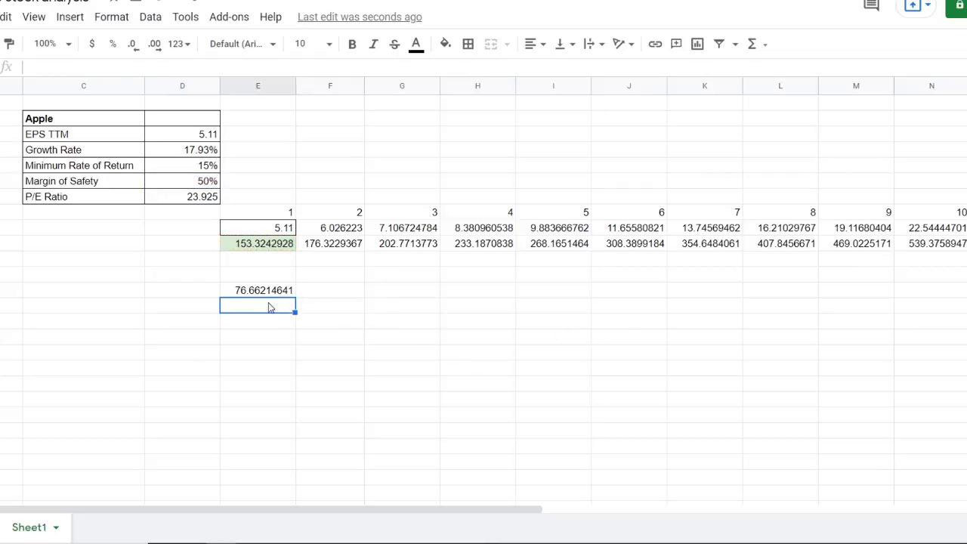
{"action": "left_click", "coordinate": [385, 304]}
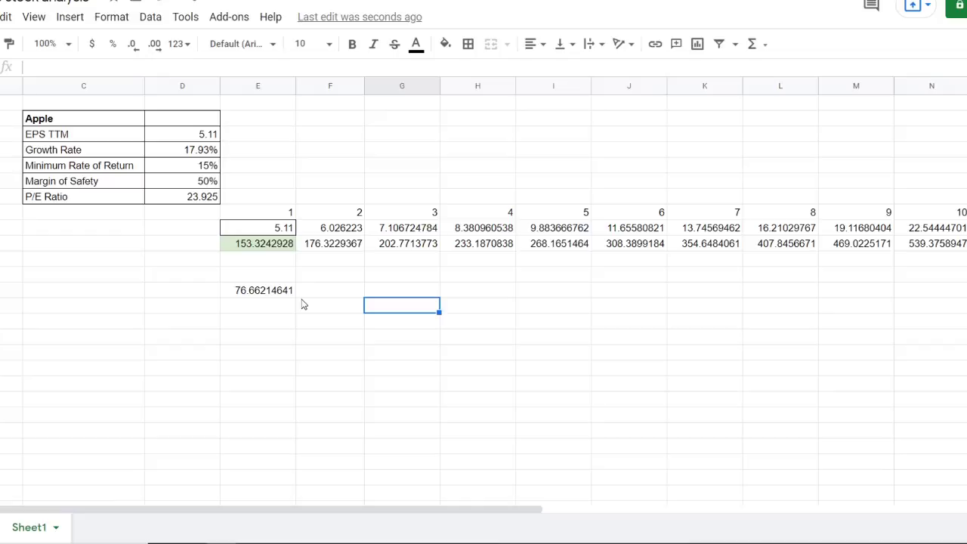